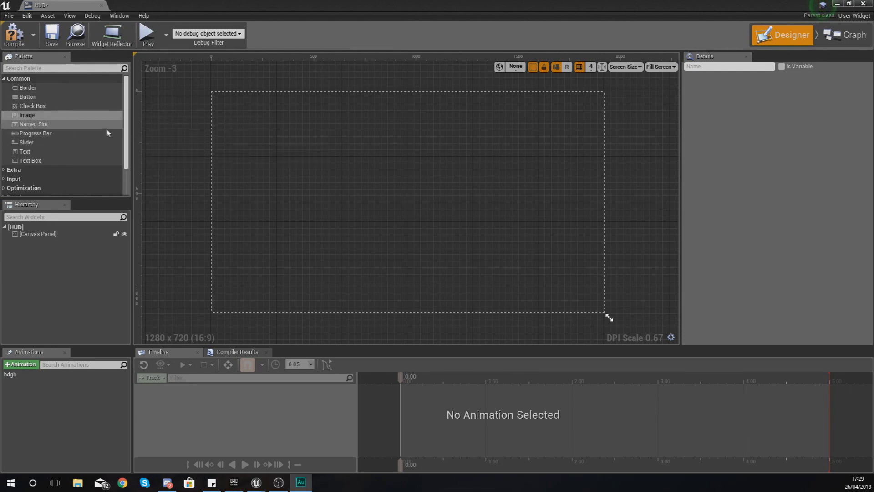
Step: Browse the widget palette's categories, examining the Primitive, Input and Optimization groups
{"action": "left_click_drag", "start_coordinate": [126, 137], "coordinate": [126, 165]}
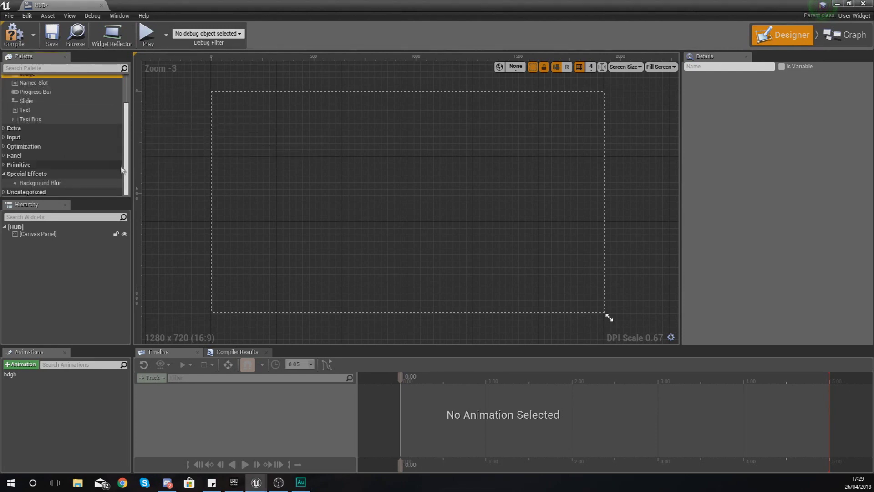
{"action": "left_click", "coordinate": [5, 173]}
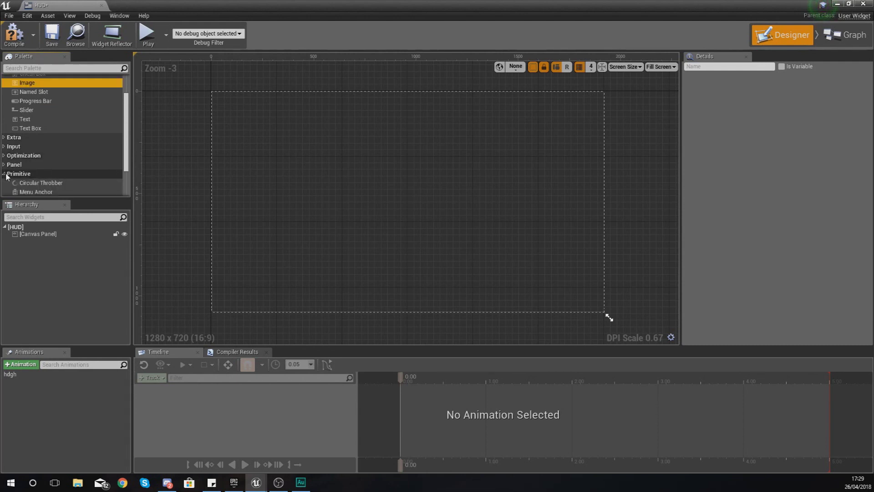
{"action": "left_click", "coordinate": [5, 174]}
{"action": "scroll", "coordinate": [8, 150], "scroll_direction": "down", "scroll_amount": 2}
{"action": "left_click", "coordinate": [7, 129]}
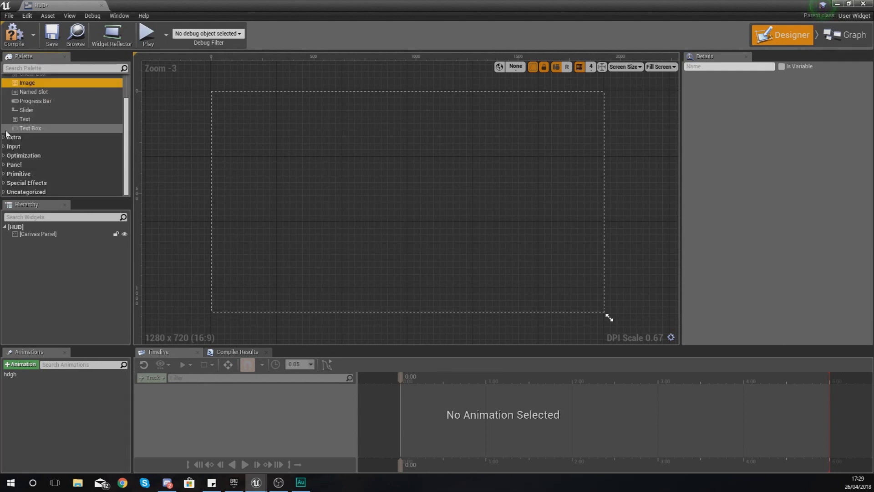
{"action": "left_click", "coordinate": [4, 148]}
{"action": "scroll", "coordinate": [29, 143], "scroll_direction": "down", "scroll_amount": 2}
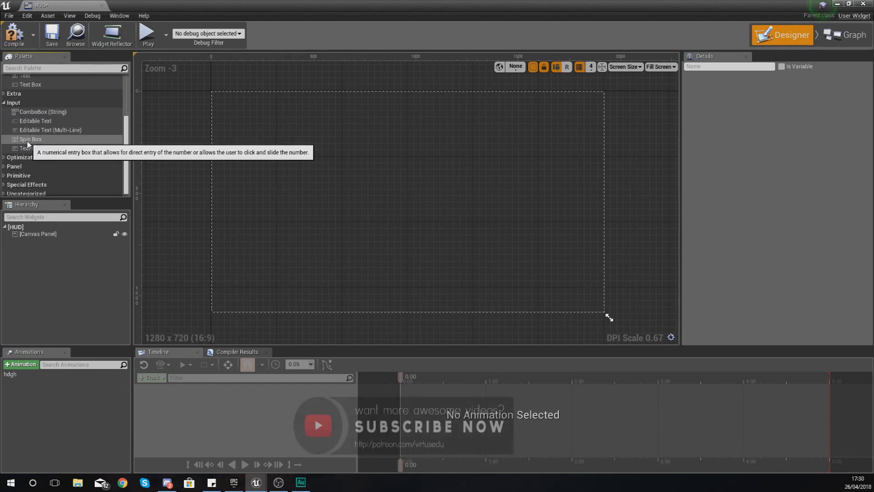
{"action": "left_click", "coordinate": [7, 104]}
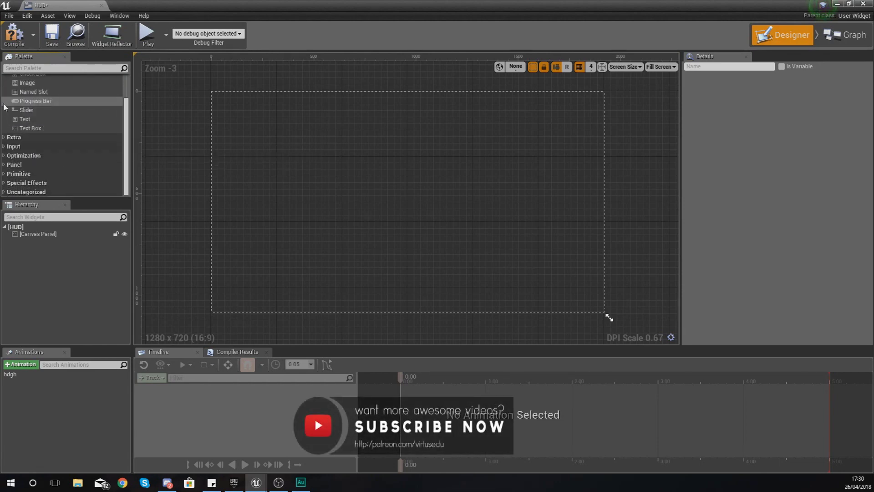
{"action": "scroll", "coordinate": [42, 148], "scroll_direction": "up", "scroll_amount": 3}
{"action": "scroll", "coordinate": [41, 144], "scroll_direction": "down", "scroll_amount": 2}
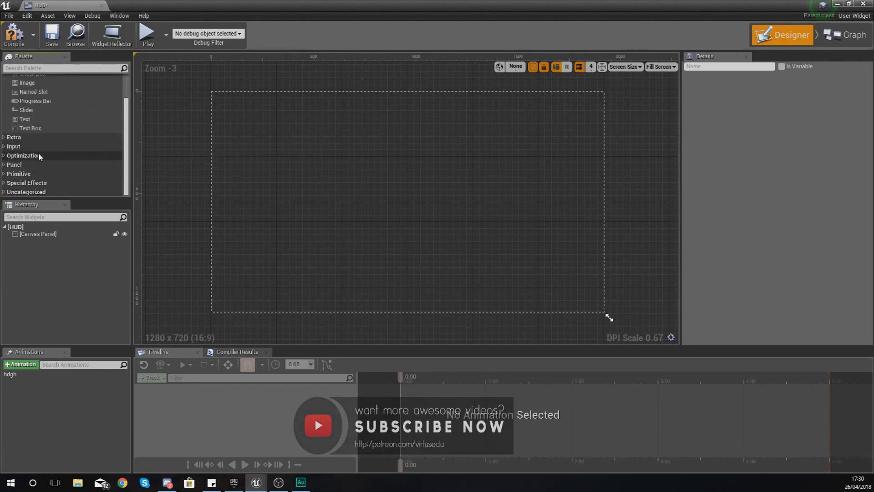
{"action": "left_click", "coordinate": [32, 156]}
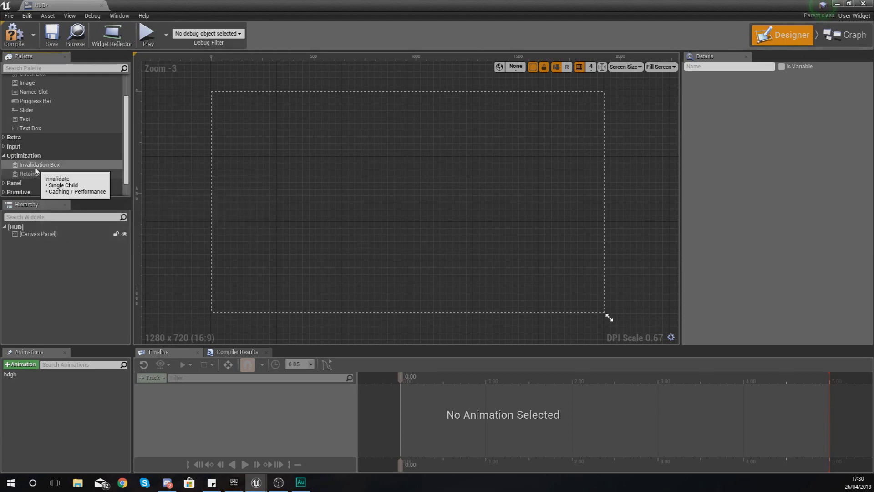
{"action": "left_click", "coordinate": [50, 157]}
{"action": "scroll", "coordinate": [52, 155], "scroll_direction": "up", "scroll_amount": 1}
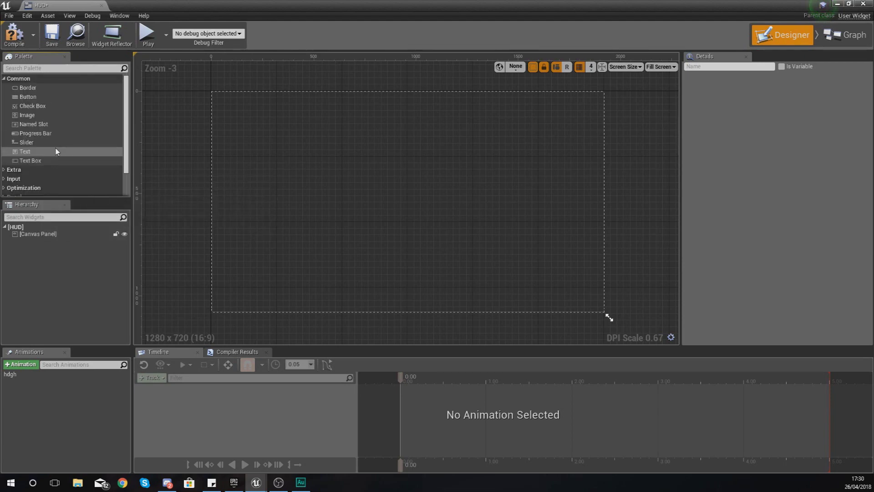
Step: Add an Image widget to the canvas, enlarge it to about 841 × 623 and place it at about X 580, Y 224
{"action": "left_click", "coordinate": [53, 115]}
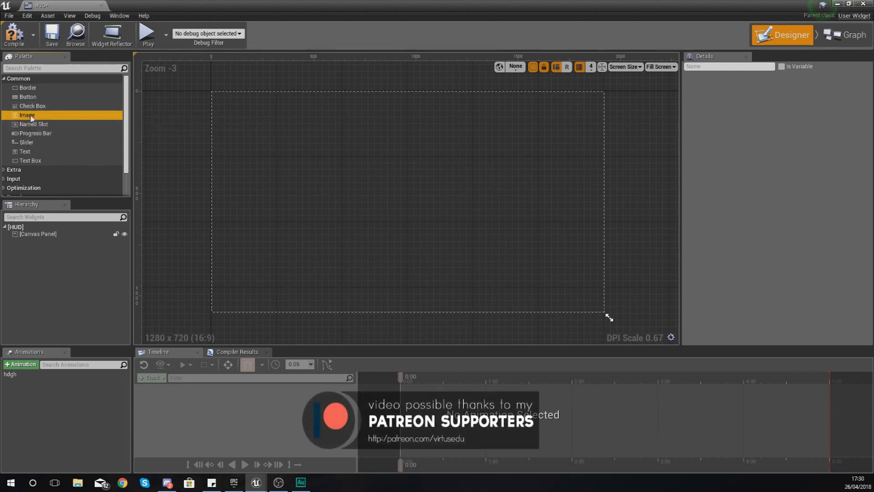
{"action": "left_click_drag", "start_coordinate": [31, 117], "coordinate": [386, 166]}
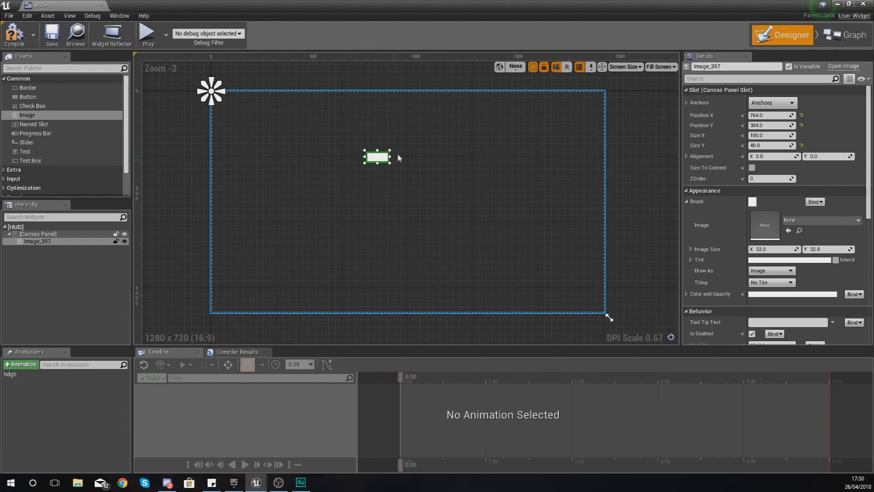
{"action": "left_click_drag", "start_coordinate": [388, 165], "coordinate": [542, 280]}
{"action": "left_click_drag", "start_coordinate": [491, 230], "coordinate": [455, 214]}
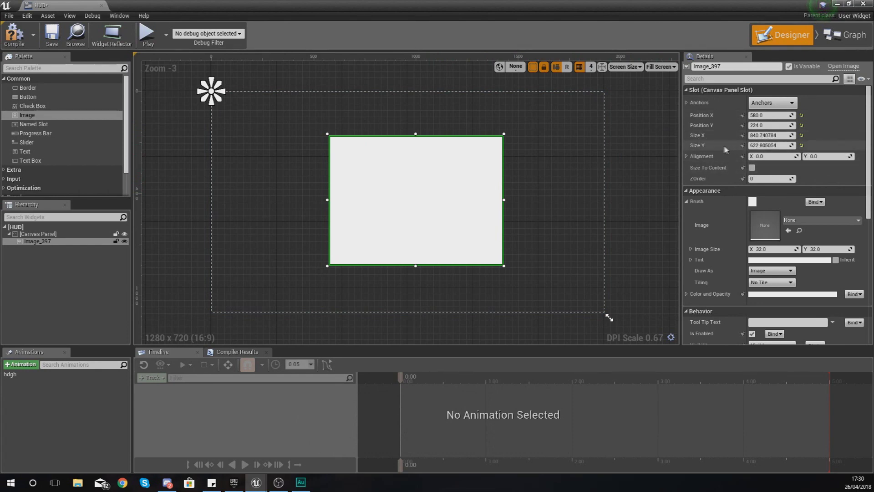
Step: Set the image's Size X and Size Y to 600
{"action": "left_click", "coordinate": [761, 135]}
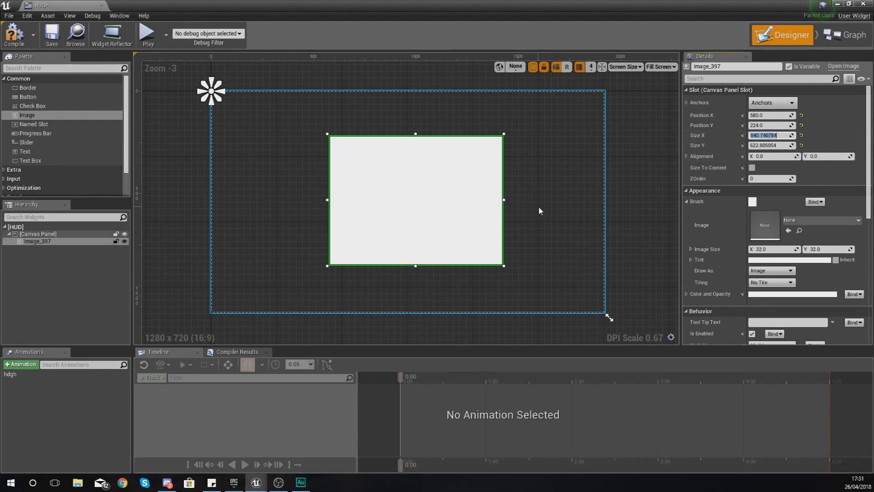
{"action": "type", "text": "600"}
{"action": "key", "text": "Return"}
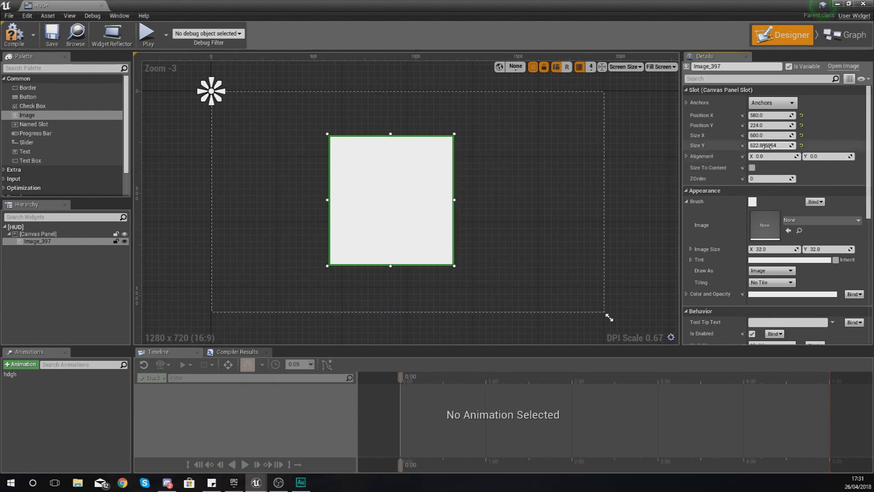
{"action": "left_click", "coordinate": [767, 146]}
{"action": "type", "text": "600"}
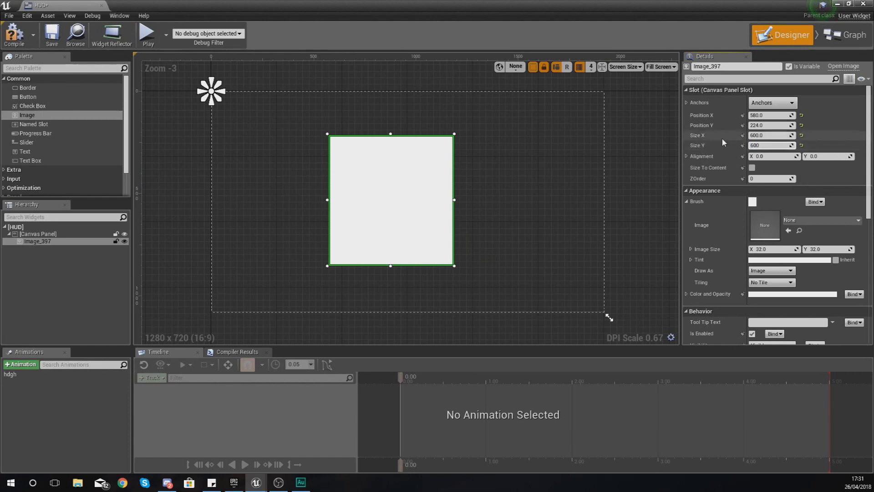
{"action": "key", "text": "Return"}
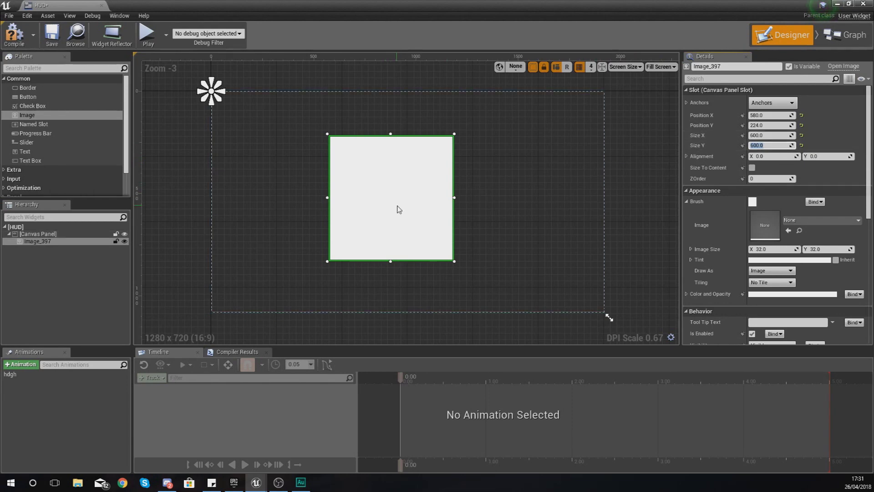
Step: Shift the image down the canvas and set its Position X and Position Y to 0
{"action": "left_click_drag", "start_coordinate": [399, 209], "coordinate": [441, 242]}
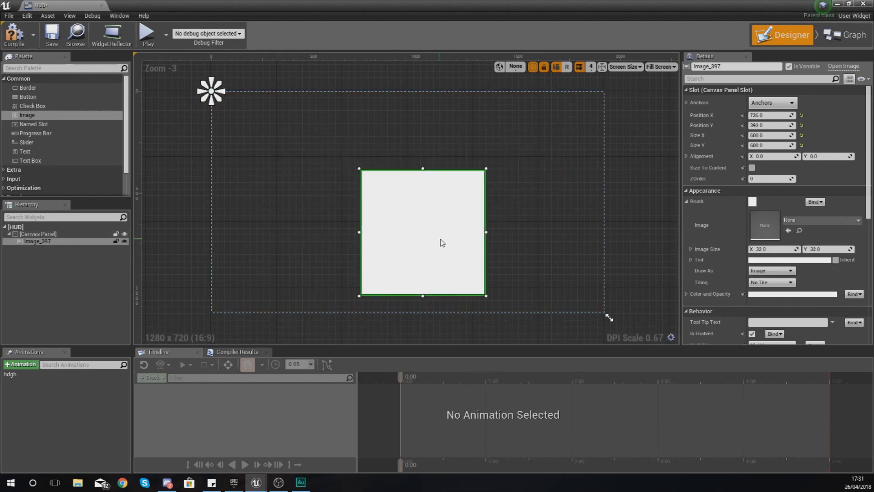
{"action": "left_click", "coordinate": [772, 116]}
{"action": "type", "text": "0"}
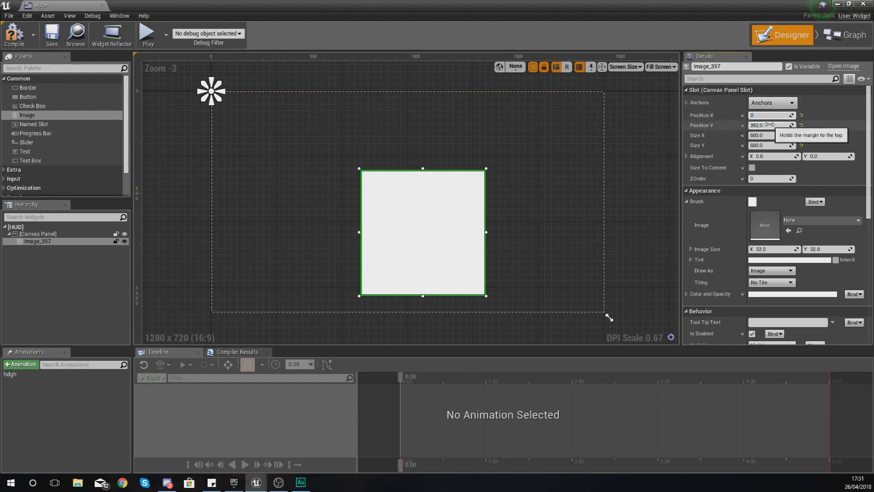
{"action": "left_click", "coordinate": [769, 125]}
{"action": "type", "text": "0"}
{"action": "key", "text": "Return"}
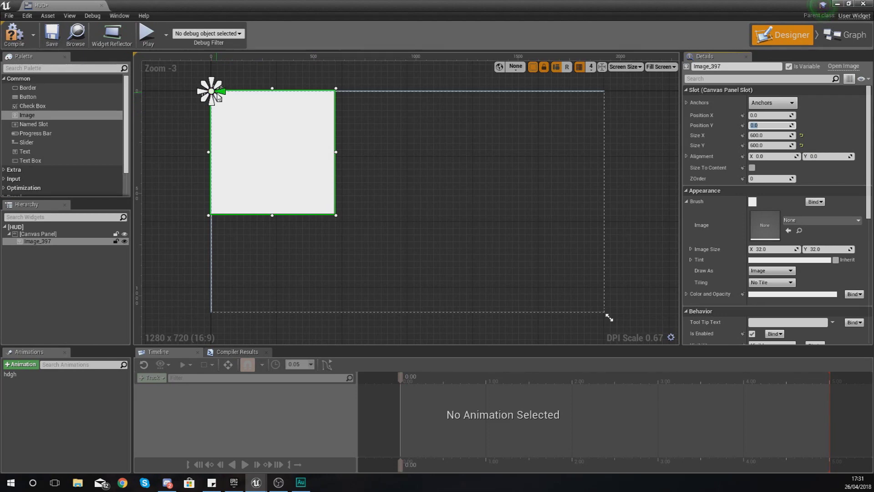
Step: Move the image to several spots on and beyond the canvas, ending near the centre at about X 640, Y 224
{"action": "left_click_drag", "start_coordinate": [273, 121], "coordinate": [419, 201]}
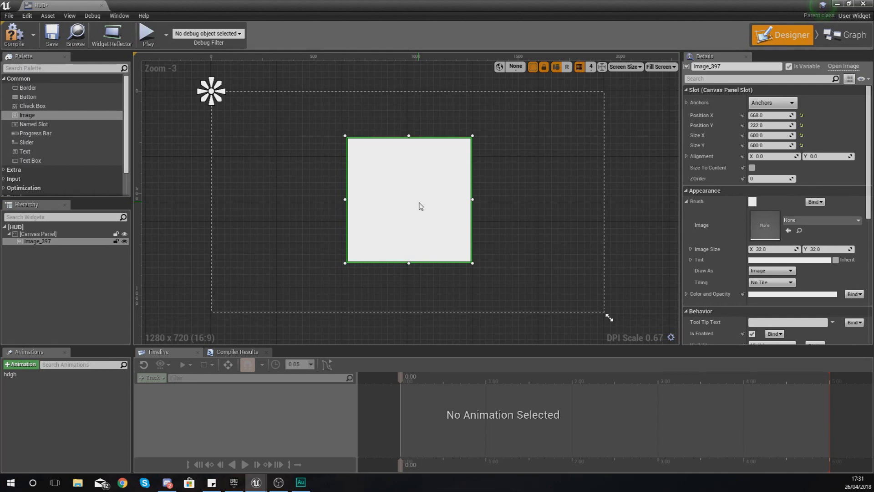
{"action": "left_click_drag", "start_coordinate": [426, 205], "coordinate": [321, 165]}
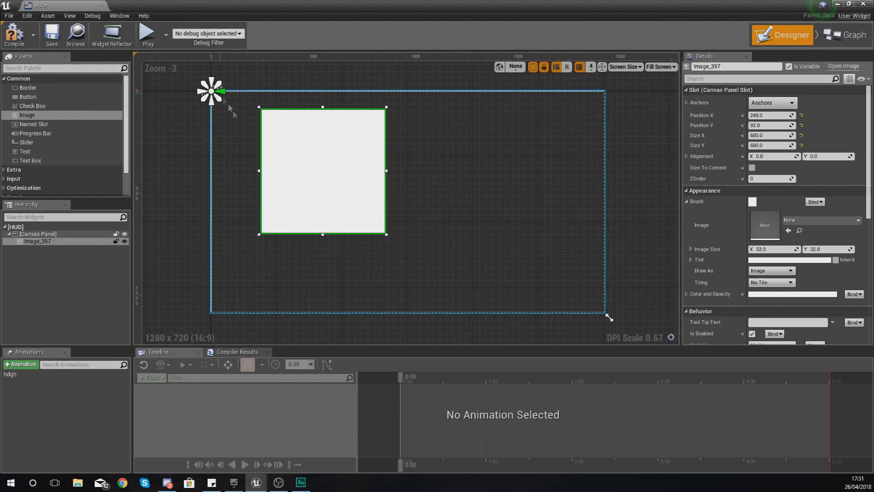
{"action": "left_click_drag", "start_coordinate": [287, 146], "coordinate": [406, 182]}
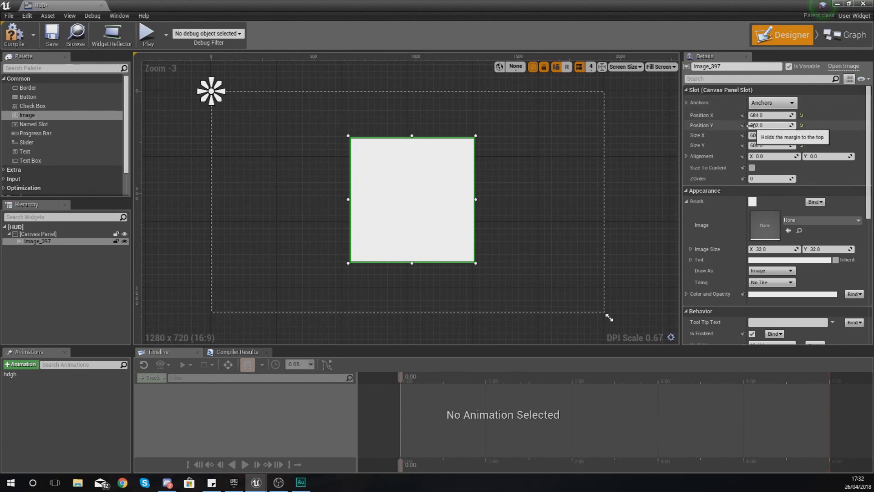
{"action": "left_click_drag", "start_coordinate": [752, 125], "coordinate": [757, 124]}
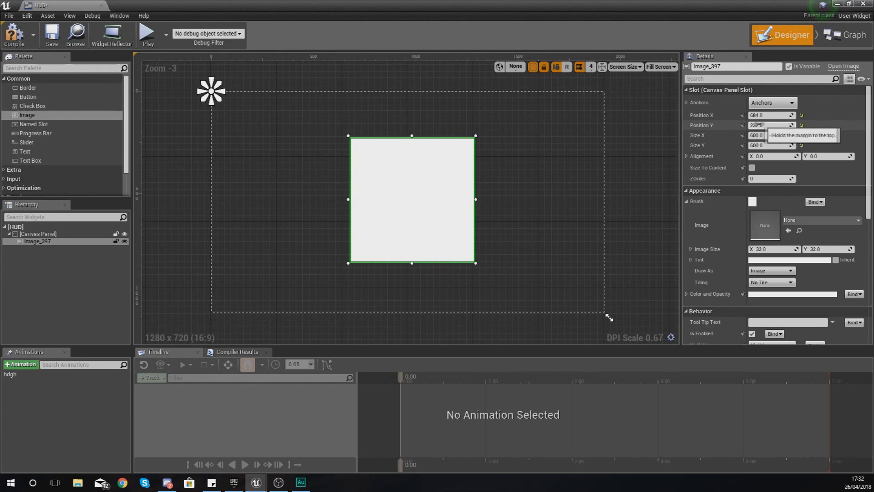
{"action": "mouse_move", "coordinate": [461, 171]}
{"action": "left_mouse_down"}
{"action": "mouse_move", "coordinate": [332, 158]}
{"action": "mouse_move", "coordinate": [469, 165]}
{"action": "mouse_move", "coordinate": [463, 169]}
{"action": "left_mouse_up"}
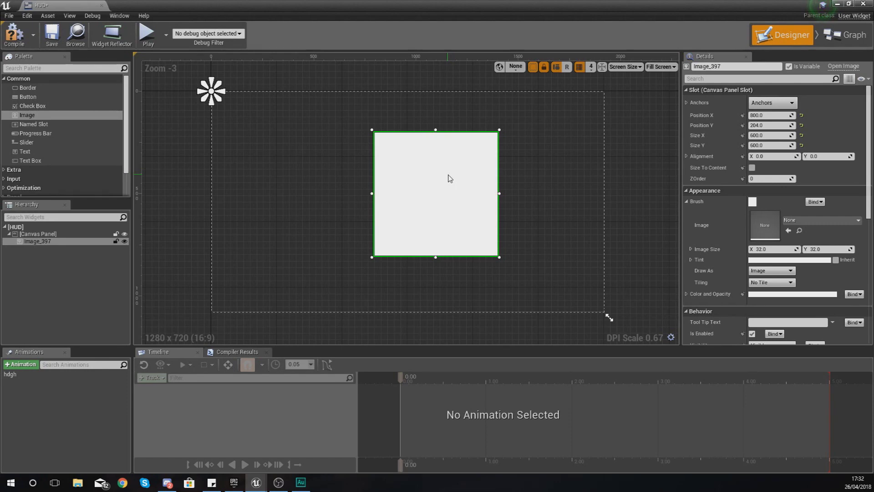
{"action": "left_click_drag", "start_coordinate": [440, 196], "coordinate": [427, 113]}
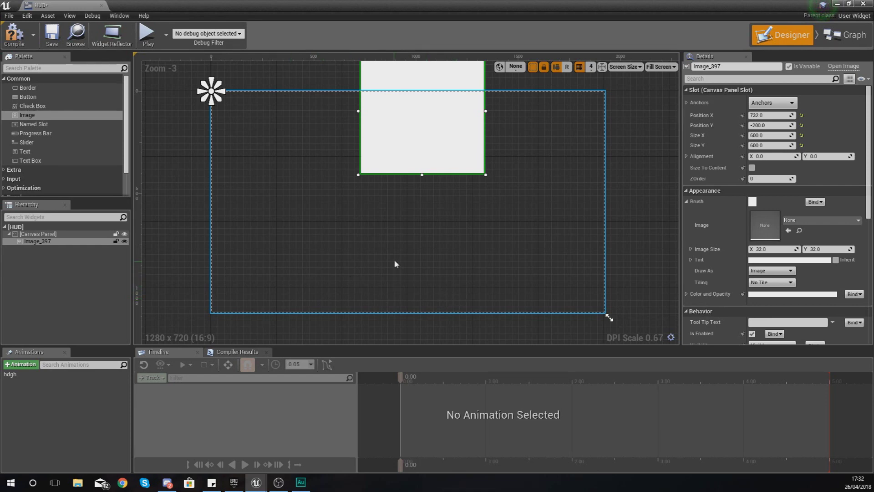
{"action": "left_click_drag", "start_coordinate": [443, 143], "coordinate": [421, 189]}
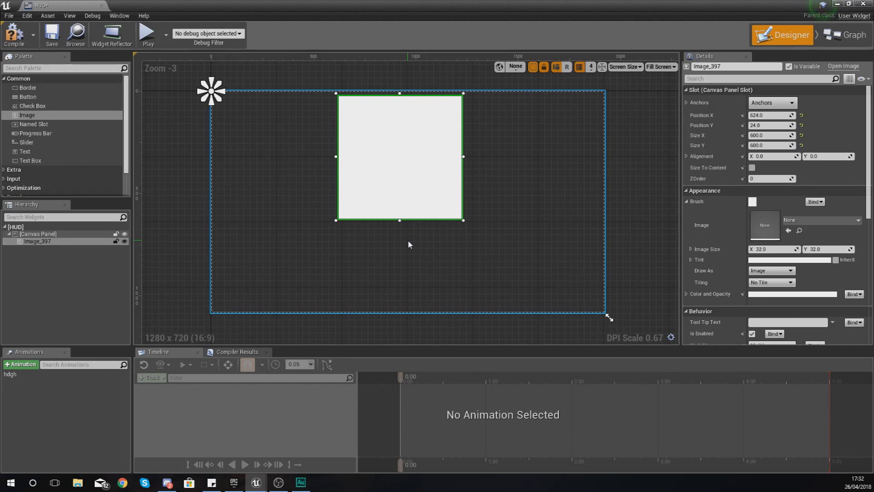
{"action": "left_click_drag", "start_coordinate": [422, 206], "coordinate": [424, 245]}
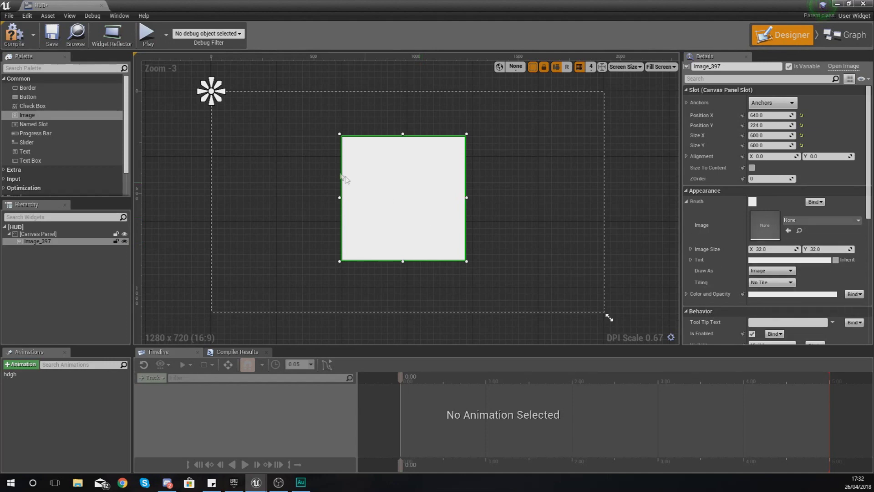
{"action": "mouse_move", "coordinate": [217, 97]}
{"action": "left_mouse_down"}
{"action": "mouse_move", "coordinate": [348, 160]}
{"action": "mouse_move", "coordinate": [559, 237]}
{"action": "mouse_move", "coordinate": [248, 105]}
{"action": "mouse_move", "coordinate": [269, 158]}
{"action": "mouse_move", "coordinate": [605, 246]}
{"action": "mouse_move", "coordinate": [575, 246]}
{"action": "mouse_move", "coordinate": [250, 149]}
{"action": "mouse_move", "coordinate": [238, 101]}
{"action": "mouse_move", "coordinate": [211, 91]}
{"action": "left_mouse_up"}
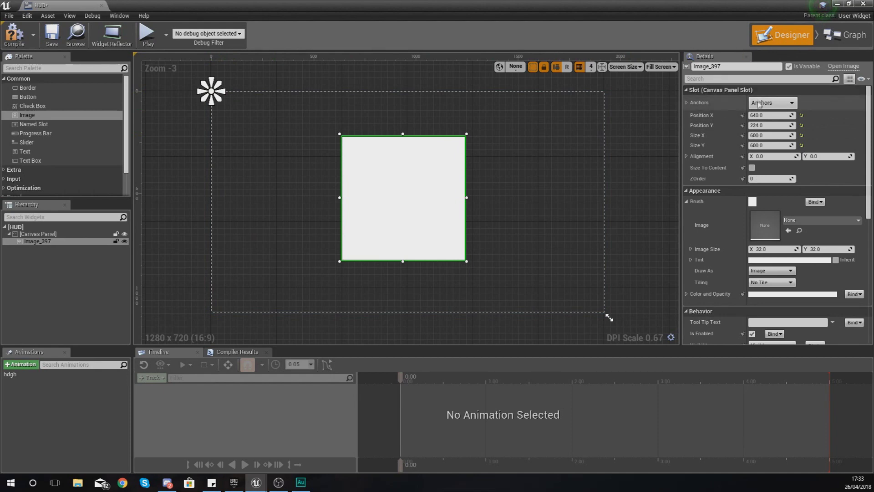
Step: Anchor the image to the centre of the canvas
{"action": "left_click", "coordinate": [687, 103]}
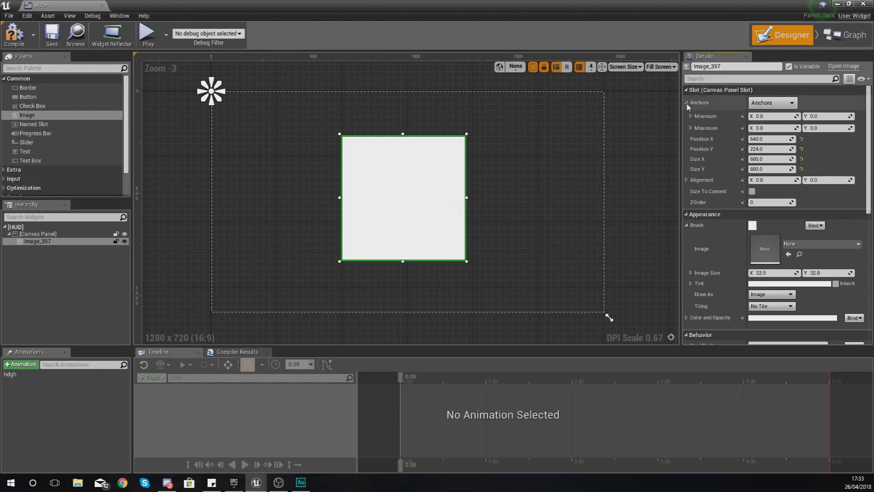
{"action": "left_click", "coordinate": [687, 102]}
{"action": "left_click", "coordinate": [778, 104]}
{"action": "left_click", "coordinate": [777, 104]}
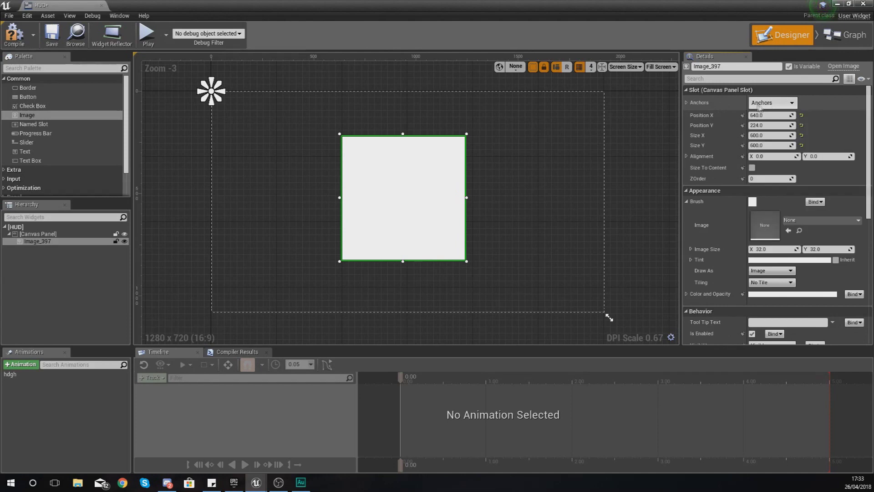
{"action": "left_click", "coordinate": [777, 104]}
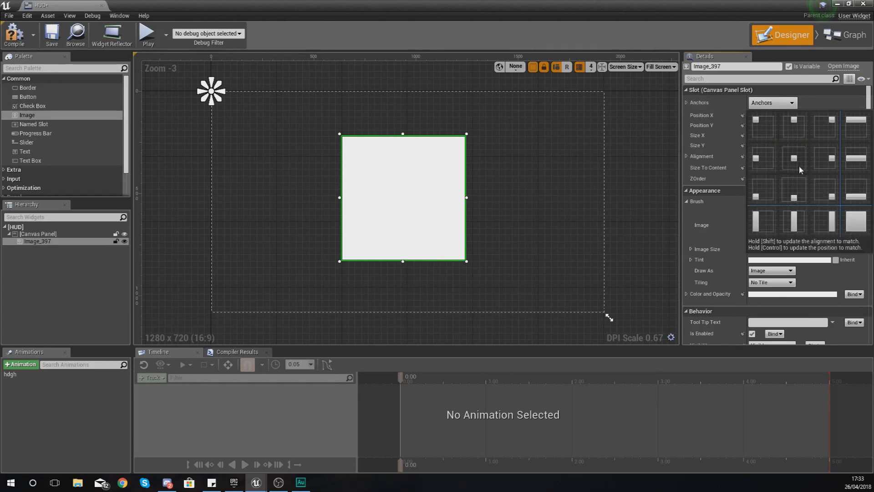
{"action": "left_click", "coordinate": [800, 169]}
Step: Anchor the image to the bottom centre of the canvas and move it to about X -285, Y -889
{"action": "left_click", "coordinate": [773, 103]}
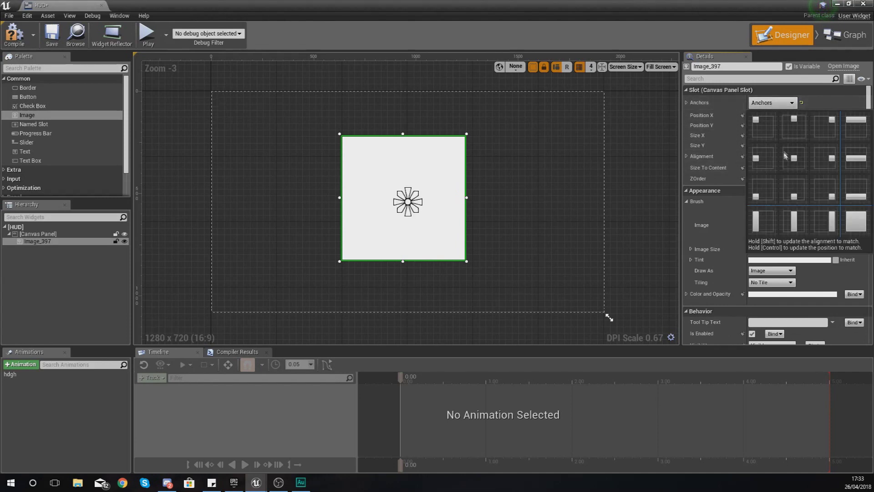
{"action": "left_click", "coordinate": [792, 189]}
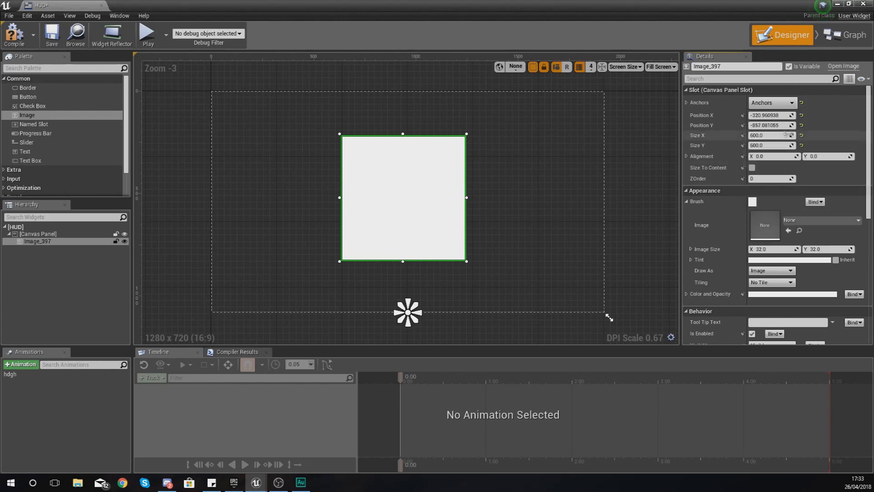
{"action": "left_click", "coordinate": [780, 105]}
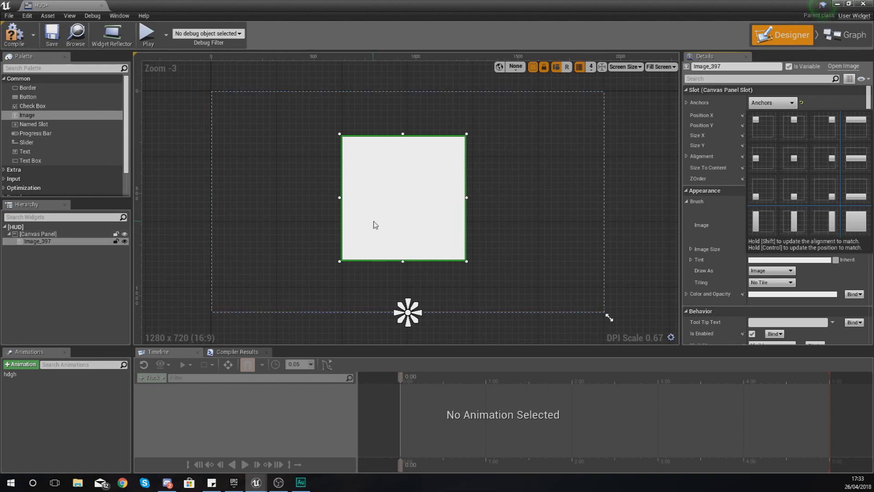
{"action": "mouse_move", "coordinate": [408, 191]}
{"action": "left_mouse_down"}
{"action": "mouse_move", "coordinate": [349, 169]}
{"action": "mouse_move", "coordinate": [416, 184]}
{"action": "left_mouse_up"}
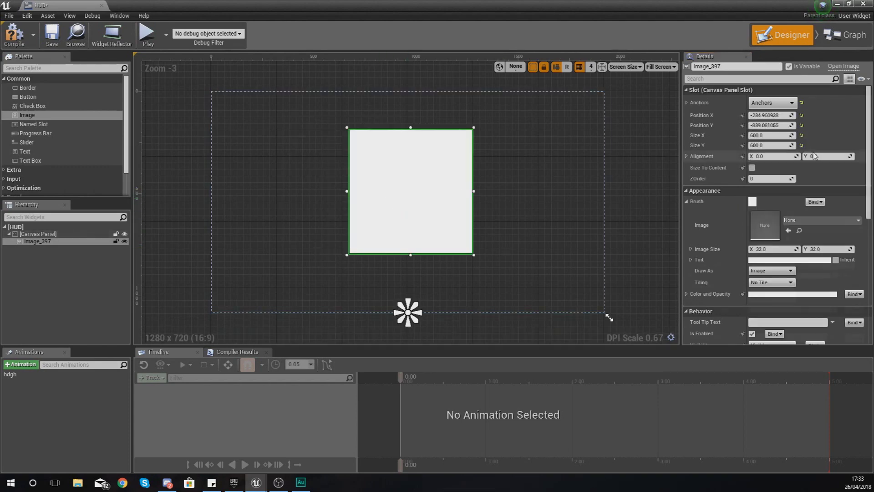
Step: Nudge the image to about X -305, Y -873 and anchor it to the centre of the canvas
{"action": "left_click", "coordinate": [769, 104]}
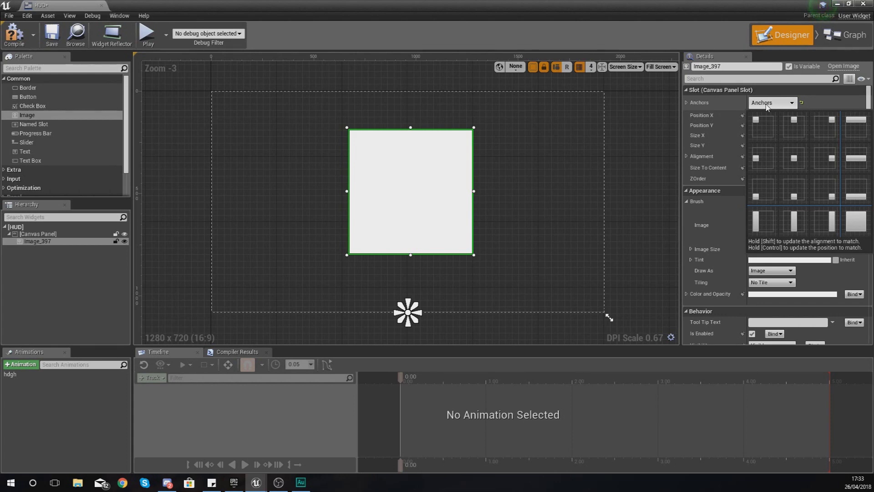
{"action": "left_click", "coordinate": [439, 205]}
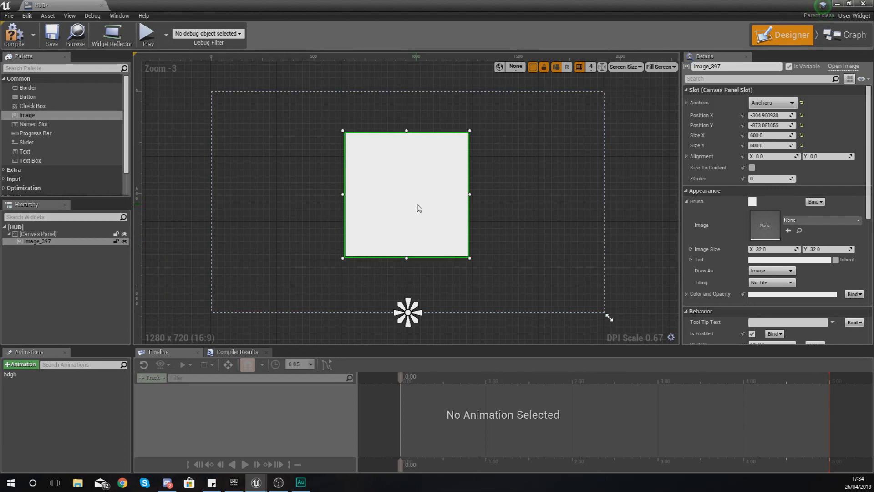
{"action": "left_click", "coordinate": [773, 103]}
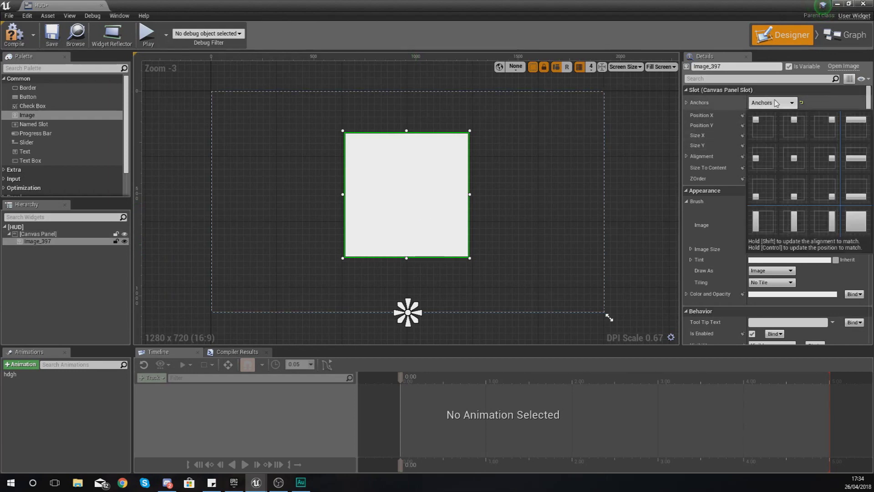
{"action": "left_click", "coordinate": [793, 158]}
{"action": "left_click", "coordinate": [772, 103]}
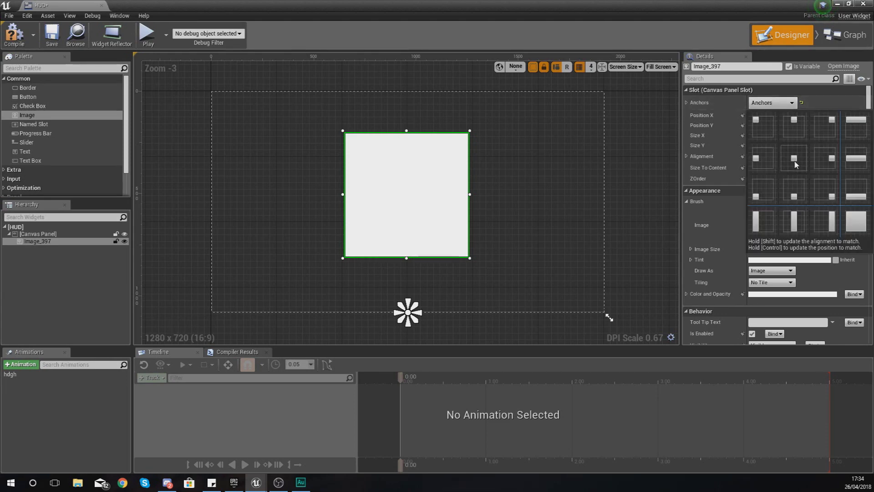
{"action": "left_click", "coordinate": [795, 161]}
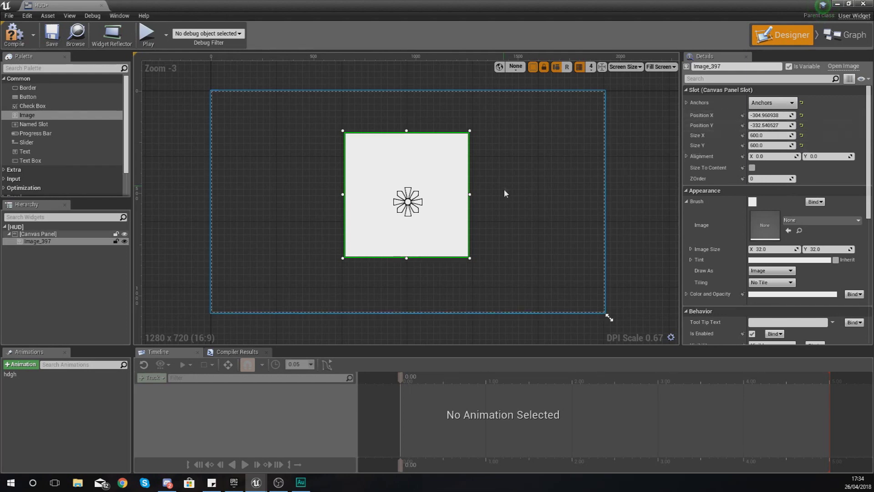
Step: Move the image over its centre anchor, to about X -297, Y -285
{"action": "key", "text": "ctrl+z"}
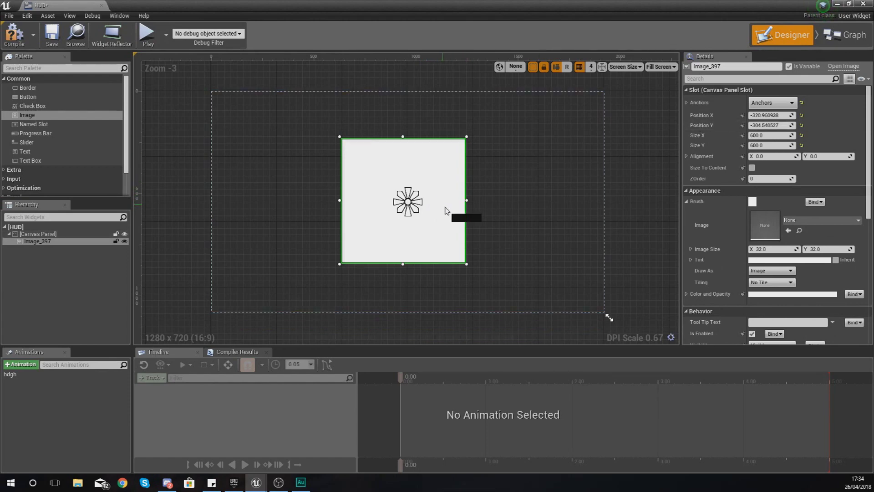
{"action": "left_click_drag", "start_coordinate": [442, 205], "coordinate": [446, 209]}
{"action": "scroll", "coordinate": [443, 207], "scroll_direction": "up", "scroll_amount": 7}
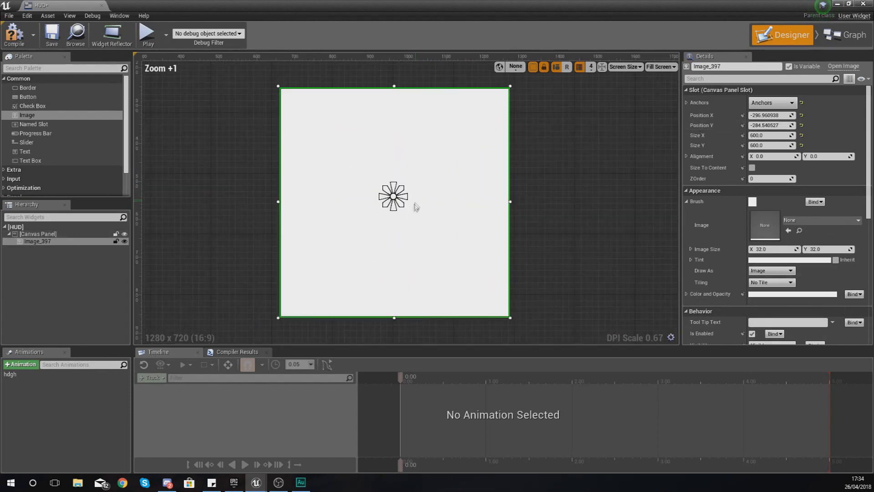
{"action": "scroll", "coordinate": [451, 193], "scroll_direction": "down", "scroll_amount": 4}
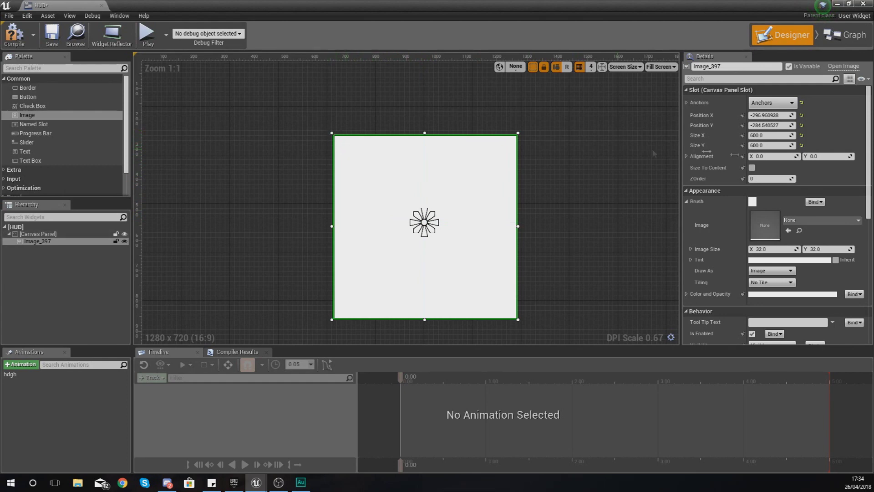
Step: Set the image's Position X and Position Y to 0
{"action": "double_click", "coordinate": [766, 115]}
{"action": "type", "text": "0"}
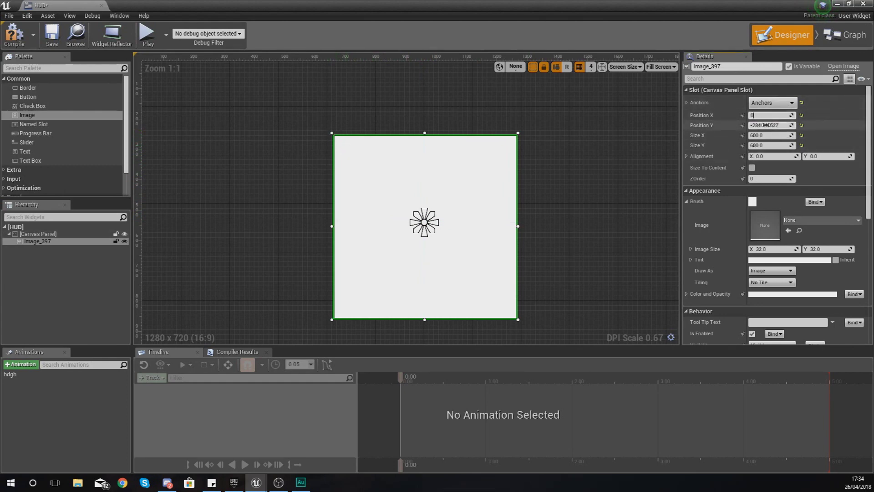
{"action": "key", "text": "Tab"}
{"action": "type", "text": "0"}
{"action": "key", "text": "Return"}
{"action": "right_click_drag", "start_coordinate": [455, 273], "coordinate": [322, 172]}
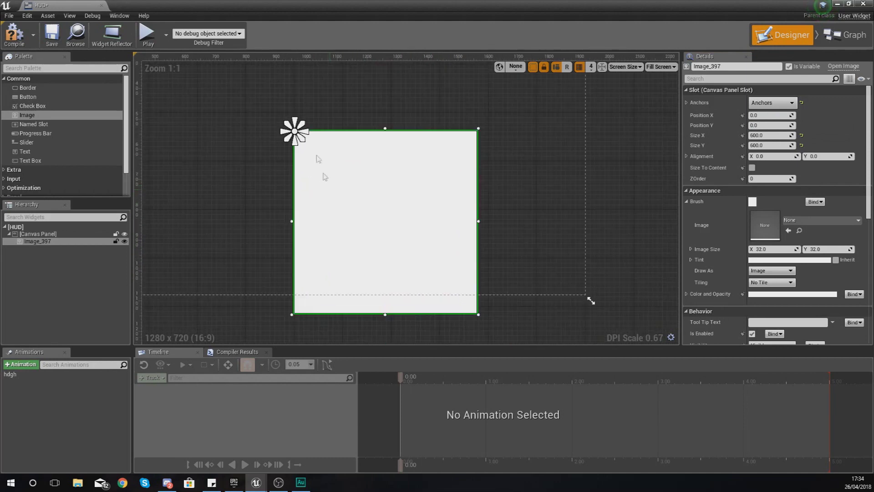
Step: Move the image to about X -329, Y -281, and from there across the anchor to about X 47, Y -281
{"action": "left_click_drag", "start_coordinate": [405, 239], "coordinate": [306, 153]}
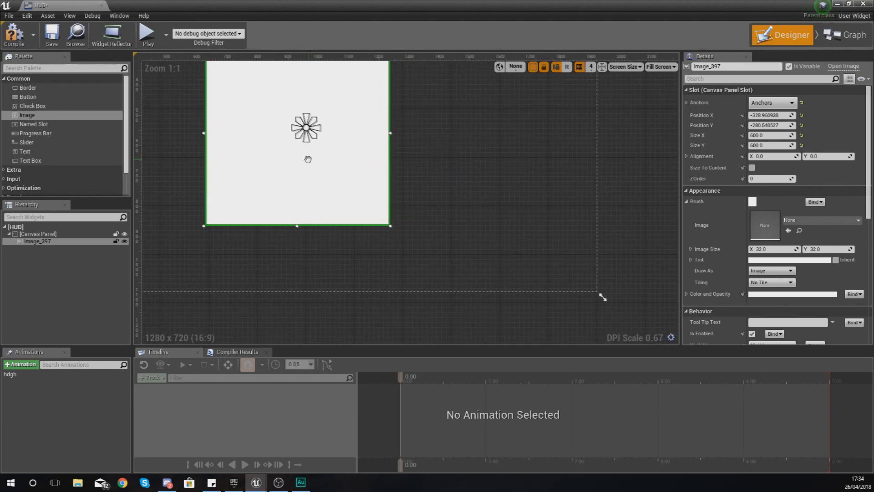
{"action": "scroll", "coordinate": [310, 196], "scroll_direction": "down", "scroll_amount": 3}
{"action": "right_click_drag", "start_coordinate": [369, 185], "coordinate": [447, 215]}
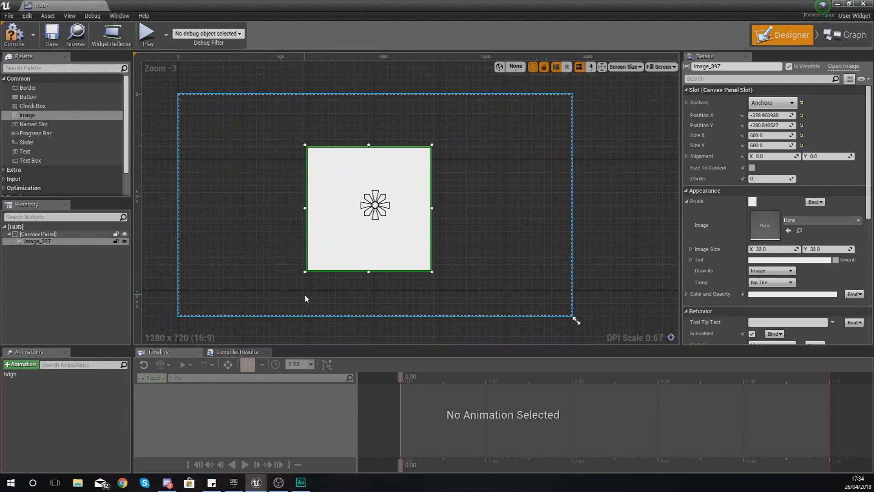
{"action": "left_click_drag", "start_coordinate": [367, 250], "coordinate": [426, 246]}
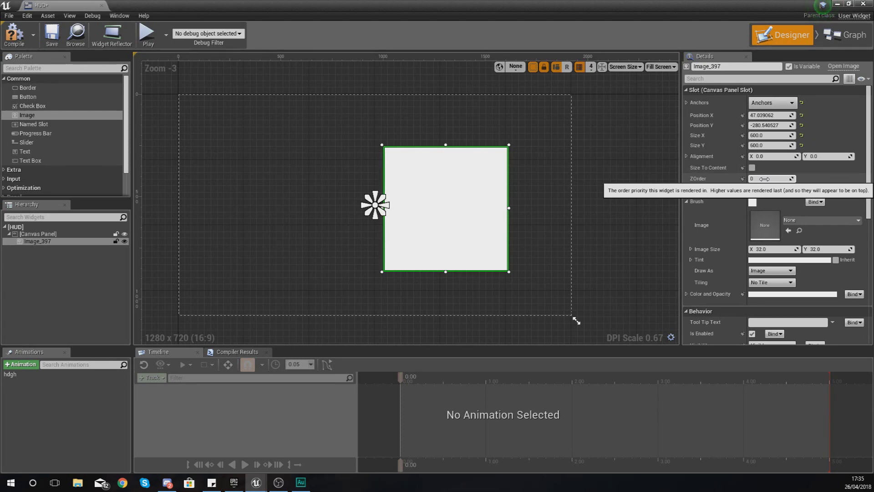
Step: Add a Text widget to the canvas just above the image
{"action": "left_click", "coordinate": [24, 152]}
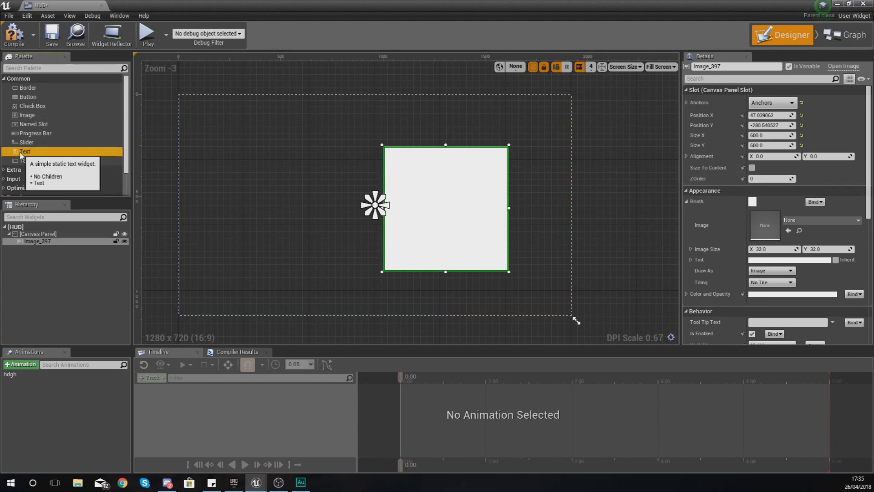
{"action": "left_click_drag", "start_coordinate": [26, 155], "coordinate": [451, 134]}
{"action": "left_click", "coordinate": [448, 166]}
{"action": "left_click", "coordinate": [404, 172]}
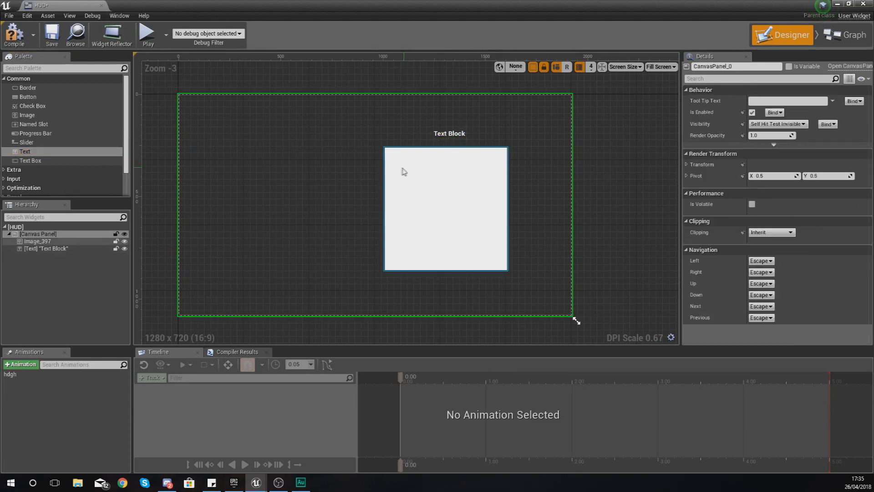
Step: Move the image up and to the left, and place the text block beside it at X 1444, Y 236
{"action": "left_click", "coordinate": [463, 170]}
{"action": "left_click_drag", "start_coordinate": [478, 171], "coordinate": [412, 154]}
{"action": "left_click", "coordinate": [458, 133]}
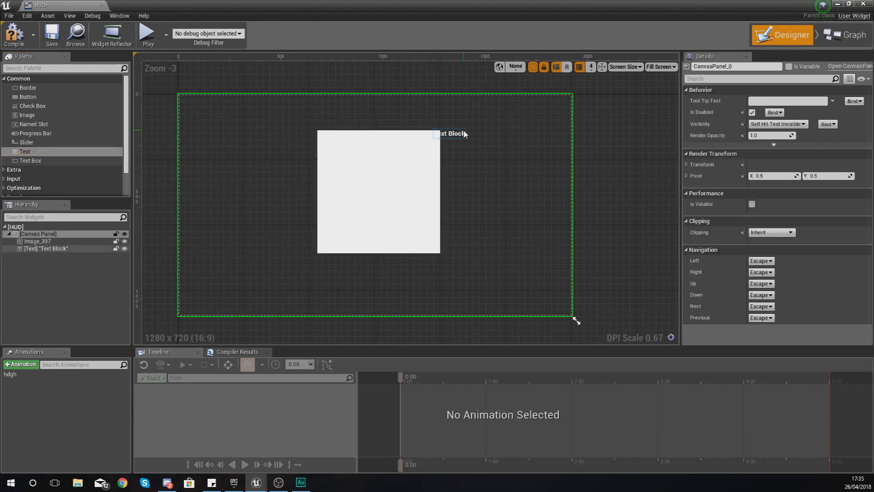
{"action": "left_click_drag", "start_coordinate": [482, 139], "coordinate": [496, 147]}
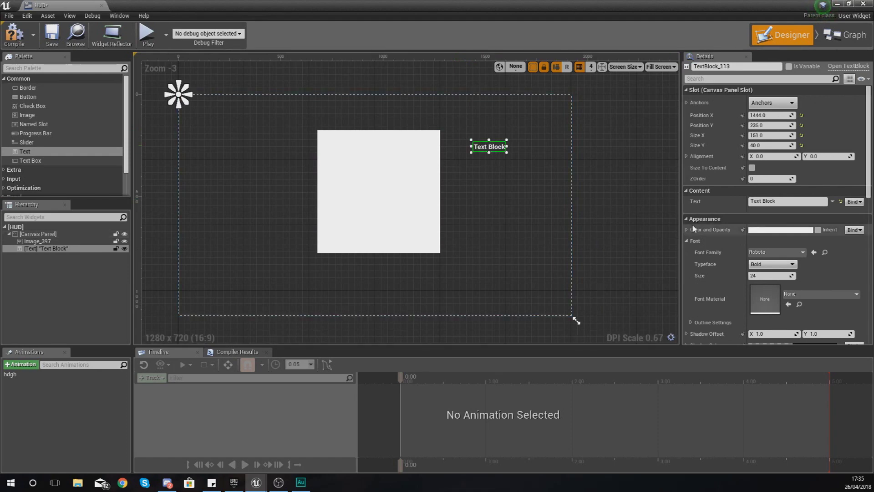
Step: Set the text block's Color and Opacity to orange
{"action": "left_click", "coordinate": [768, 235]}
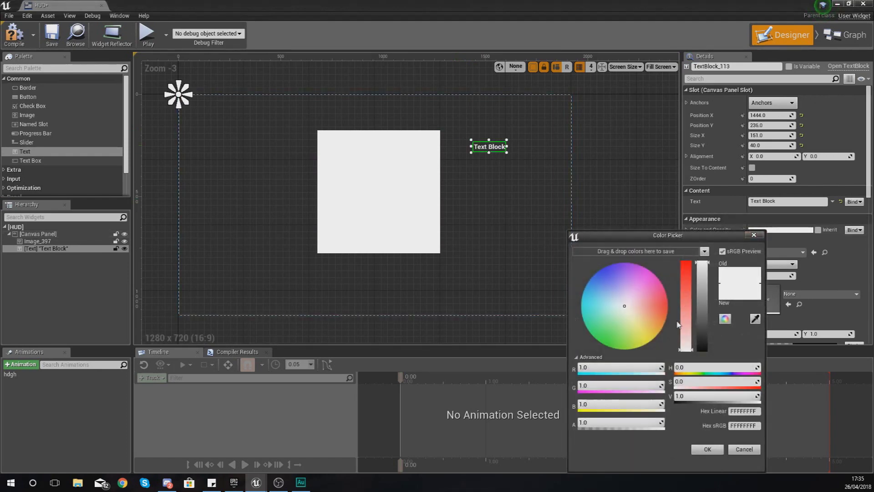
{"action": "left_click", "coordinate": [666, 314]}
{"action": "left_click", "coordinate": [708, 449]}
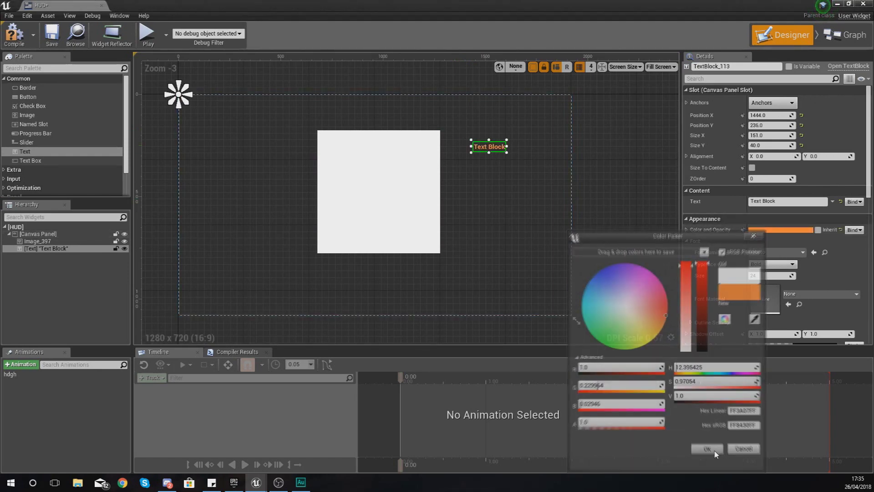
Step: Move the text block onto the image's upper right corner, at X 1120, Y 260
{"action": "left_click_drag", "start_coordinate": [482, 147], "coordinate": [419, 151]}
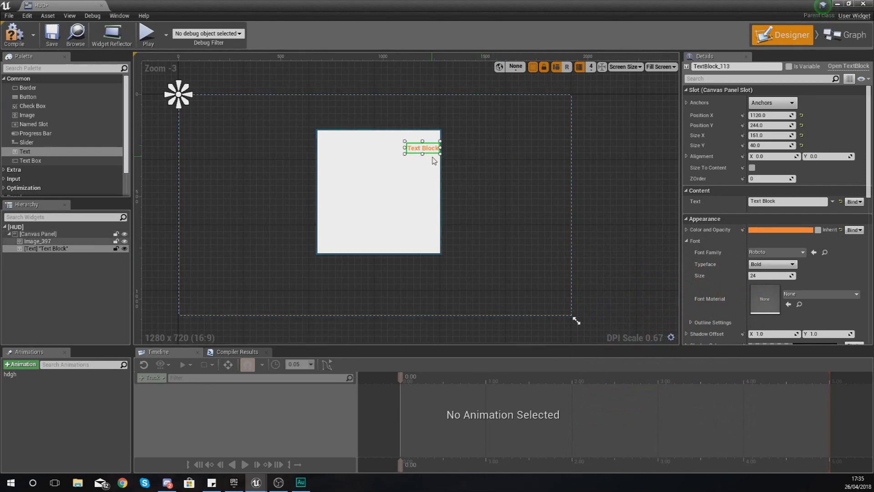
{"action": "left_click", "coordinate": [449, 172]}
{"action": "left_click", "coordinate": [428, 152]}
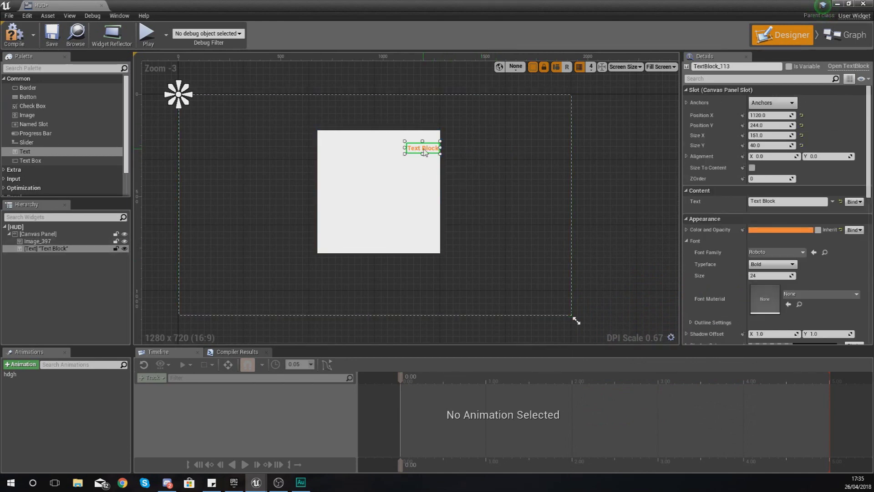
{"action": "left_click_drag", "start_coordinate": [428, 152], "coordinate": [428, 155]}
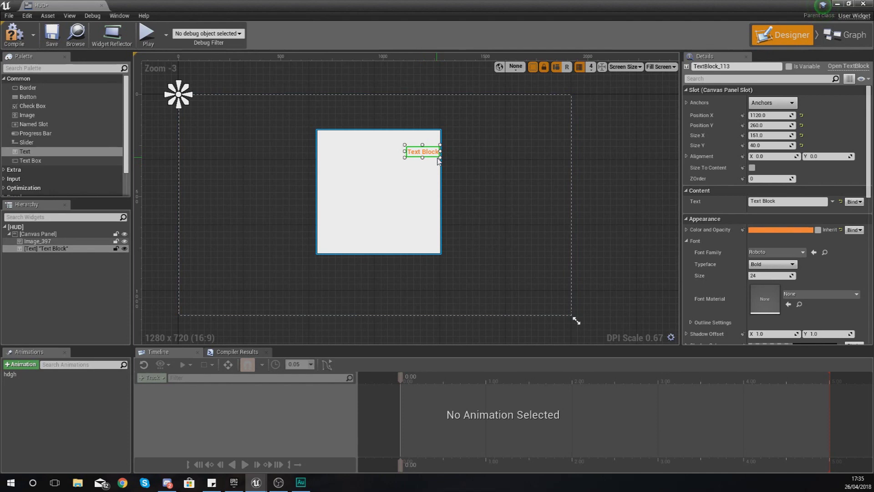
Step: Shift the image left to about X -349, Y -365 so the text block overlaps its right edge
{"action": "scroll", "coordinate": [443, 159], "scroll_direction": "up", "scroll_amount": 6}
{"action": "right_click_drag", "start_coordinate": [448, 160], "coordinate": [526, 169]}
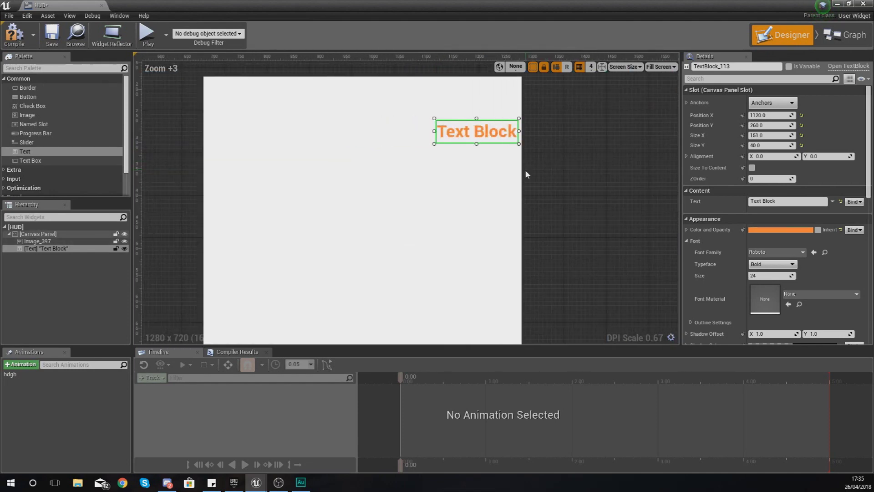
{"action": "left_click", "coordinate": [488, 172]}
{"action": "left_click_drag", "start_coordinate": [502, 166], "coordinate": [472, 170]}
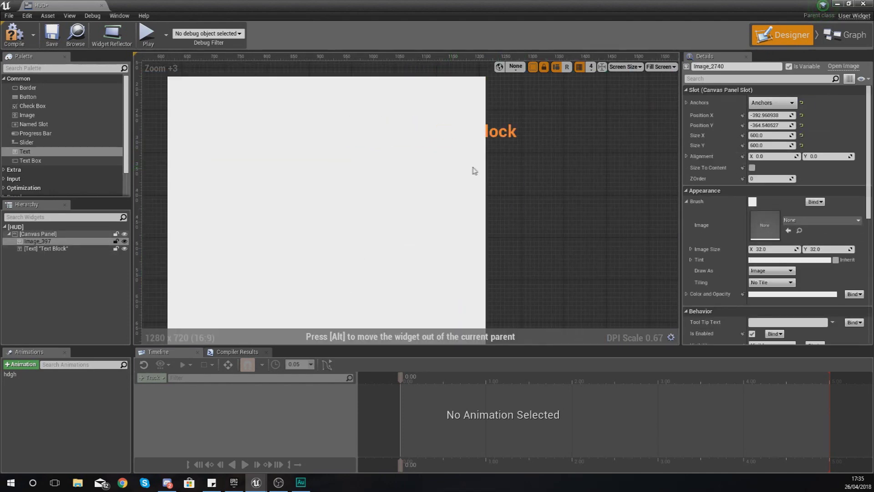
{"action": "left_click", "coordinate": [537, 179]}
{"action": "left_click", "coordinate": [474, 172]}
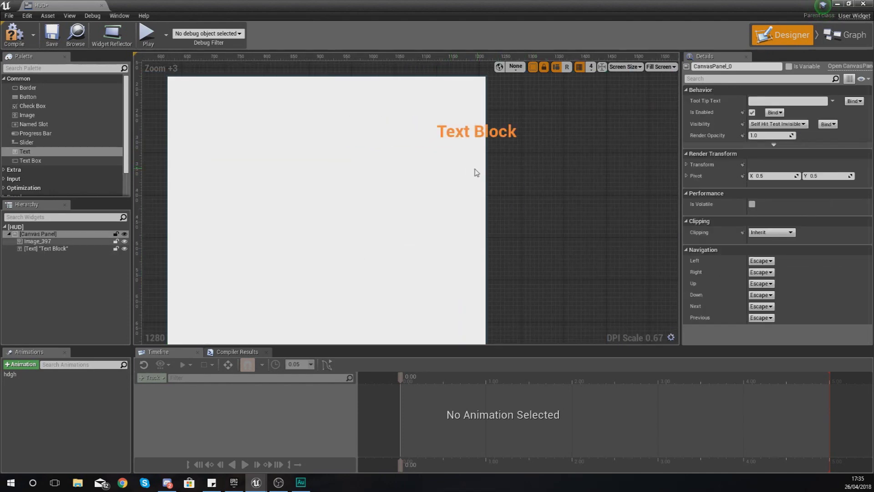
Step: Set the image's ZOrder to 1
{"action": "left_click", "coordinate": [514, 133]}
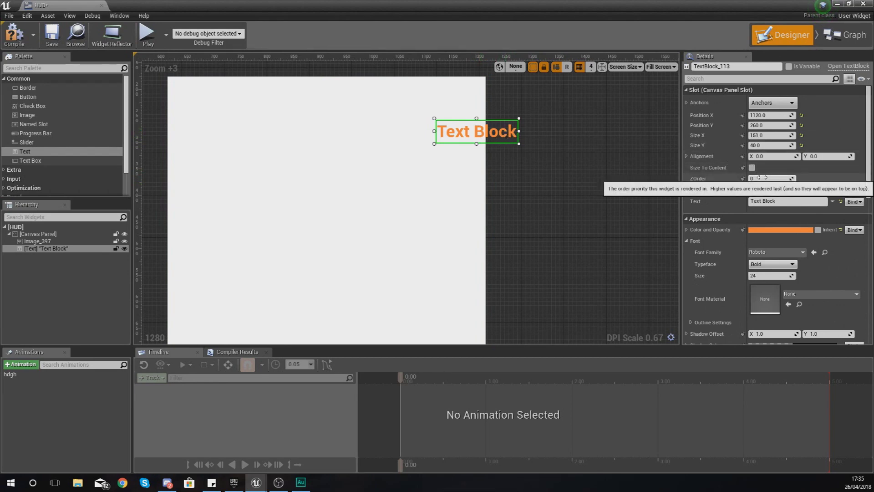
{"action": "left_click", "coordinate": [455, 185]}
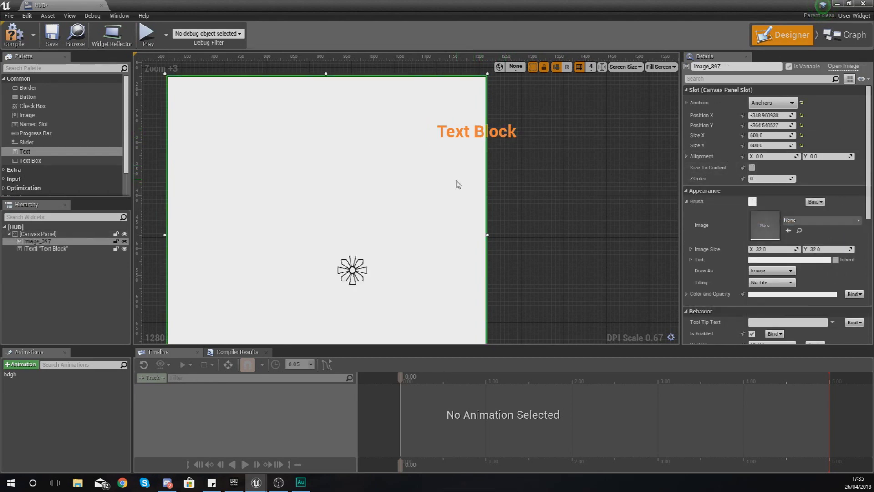
{"action": "left_click", "coordinate": [776, 178]}
{"action": "type", "text": "1"}
{"action": "key", "text": "Return"}
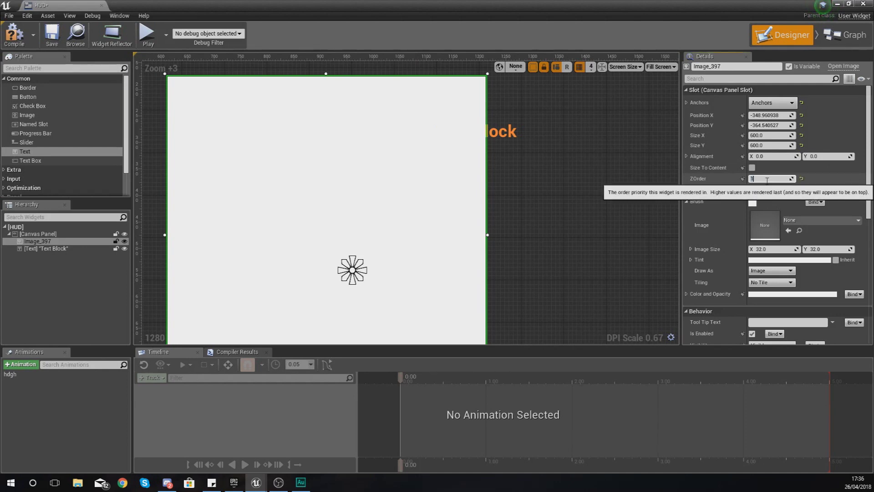
Step: Select the text block and the image in turn to compare which one is drawn on top
{"action": "left_click", "coordinate": [491, 160]}
{"action": "left_click", "coordinate": [453, 142]}
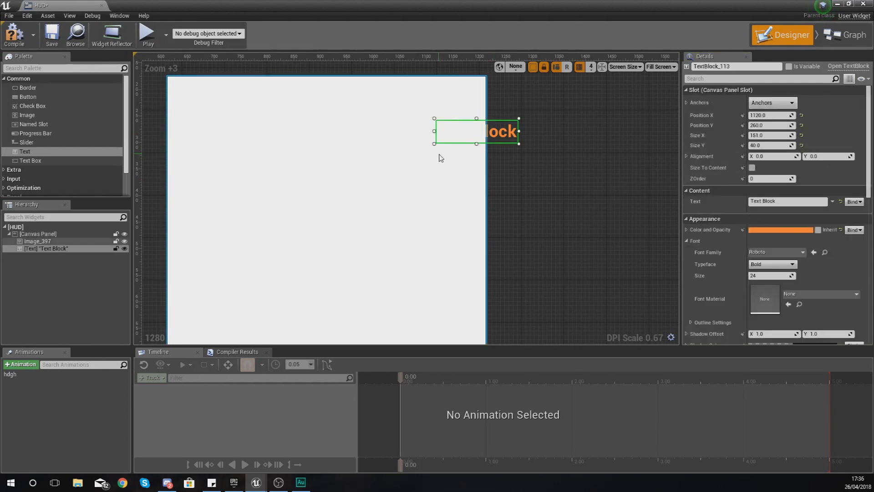
{"action": "left_click", "coordinate": [433, 167]}
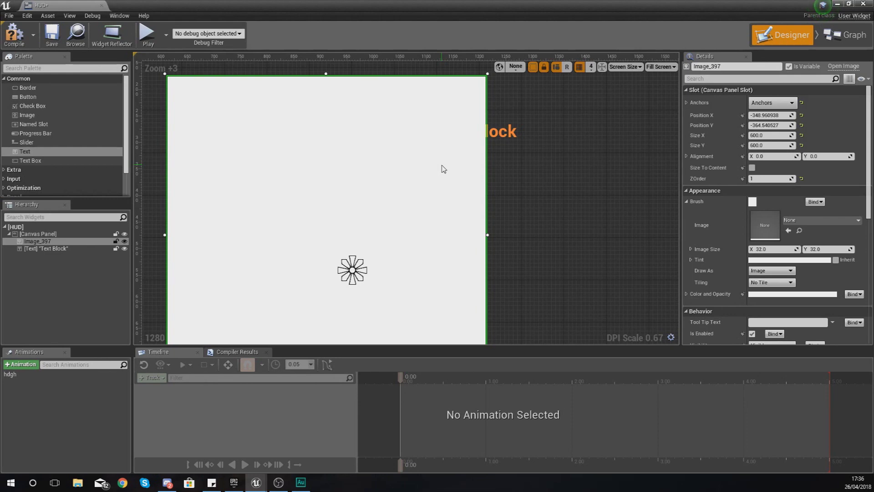
{"action": "left_click", "coordinate": [489, 132]}
{"action": "left_click", "coordinate": [469, 146]}
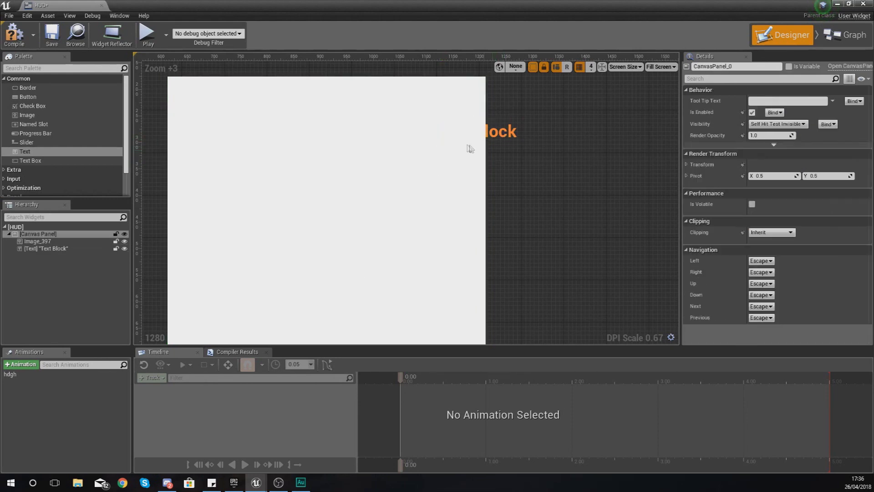
{"action": "left_click", "coordinate": [463, 178]}
Step: Move the image clear of the text block, to about X -665, Y -425
{"action": "right_click_drag", "start_coordinate": [462, 177], "coordinate": [474, 221]}
{"action": "scroll", "coordinate": [528, 241], "scroll_direction": "down", "scroll_amount": 3}
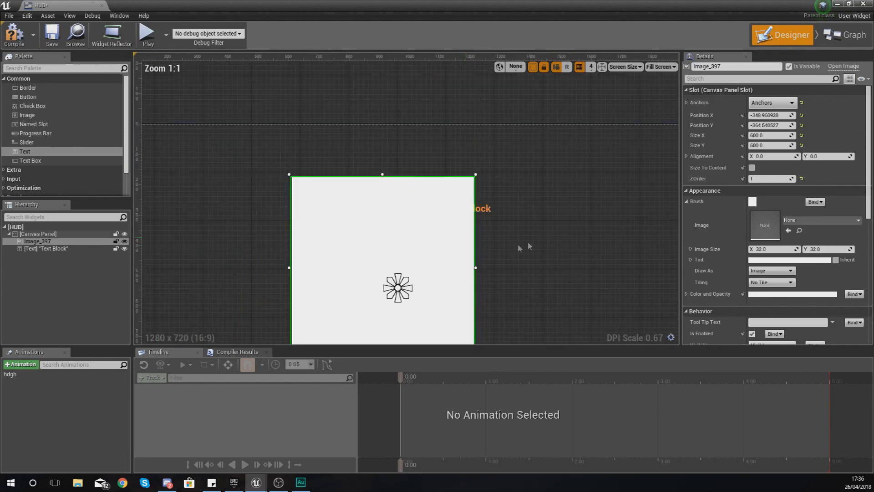
{"action": "left_click_drag", "start_coordinate": [431, 266], "coordinate": [334, 250]}
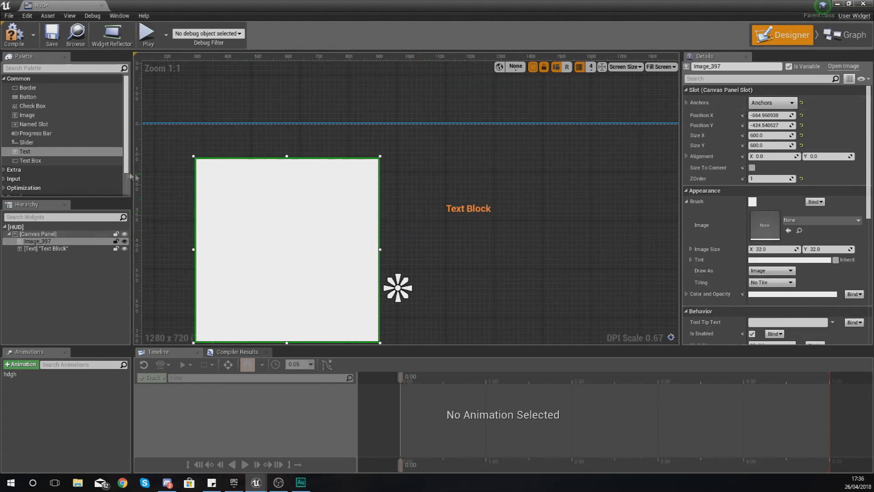
Step: Set the text block's font size to 62 and enlarge its box to fit the text
{"action": "scroll", "coordinate": [59, 156], "scroll_direction": "down", "scroll_amount": 2}
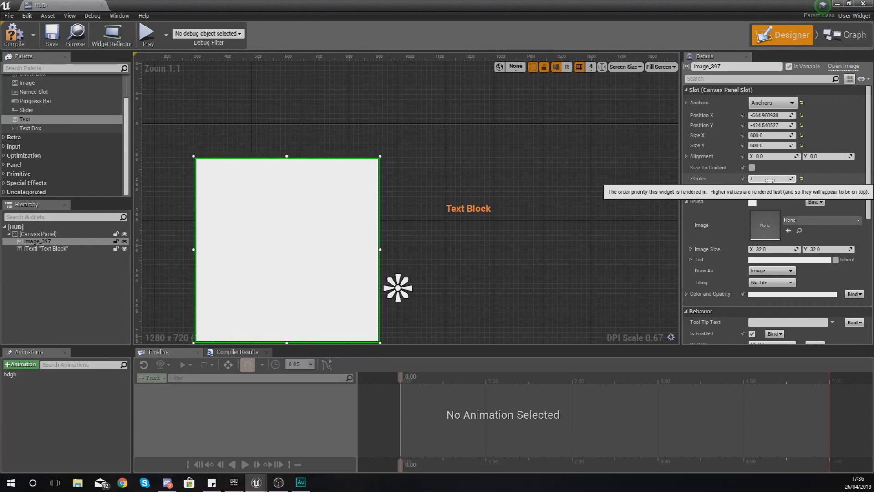
{"action": "scroll", "coordinate": [763, 220], "scroll_direction": "down", "scroll_amount": 4}
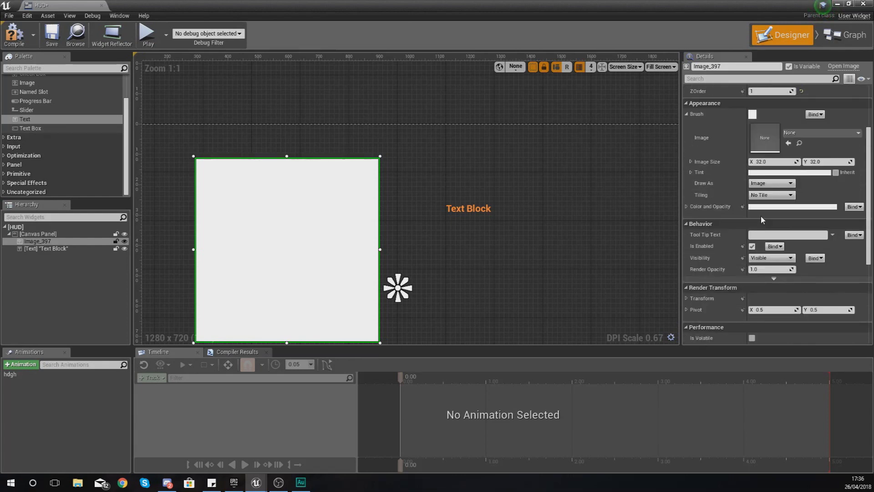
{"action": "scroll", "coordinate": [761, 216], "scroll_direction": "up", "scroll_amount": 1}
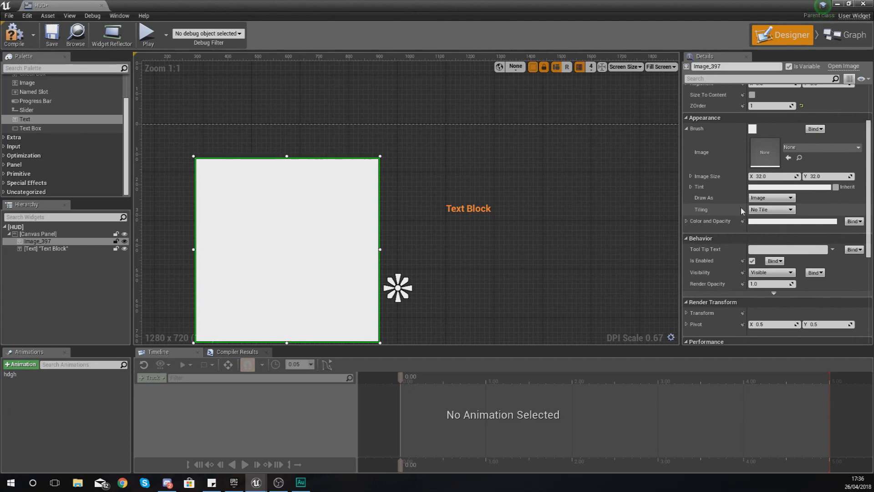
{"action": "left_click", "coordinate": [463, 208]}
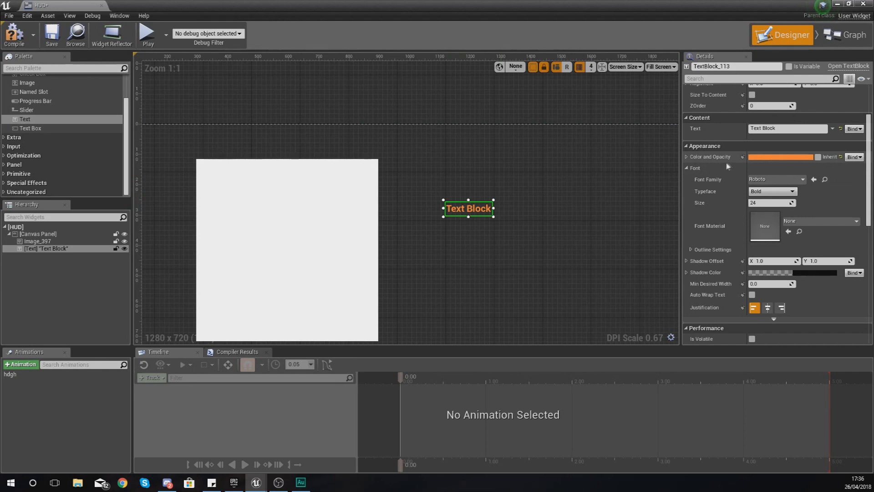
{"action": "left_click_drag", "start_coordinate": [756, 203], "coordinate": [774, 204]}
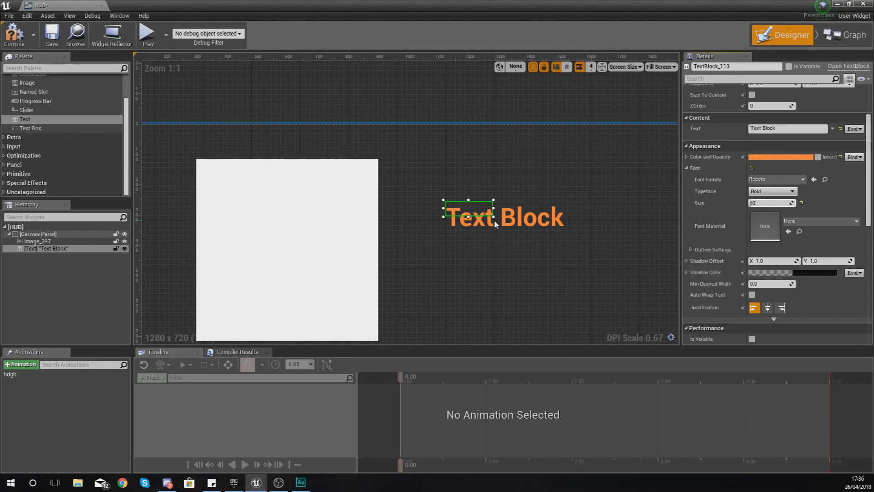
{"action": "left_click_drag", "start_coordinate": [493, 216], "coordinate": [571, 232]}
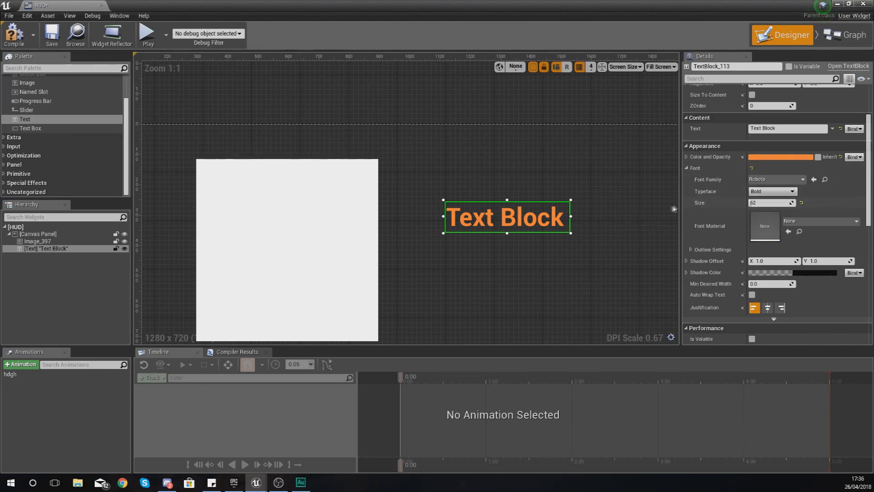
Step: Assign the FirstPersonCrosshair texture as the image widget's brush image
{"action": "left_click", "coordinate": [350, 219]}
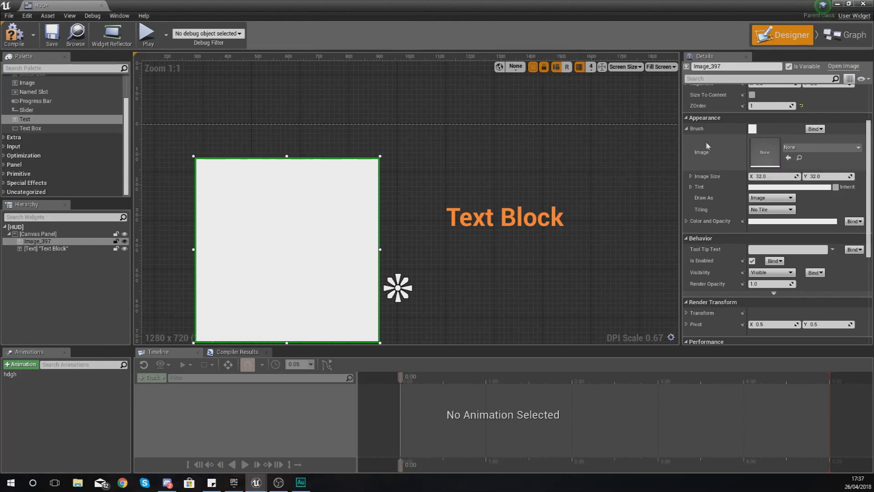
{"action": "left_click", "coordinate": [687, 130]}
{"action": "left_click", "coordinate": [688, 130]}
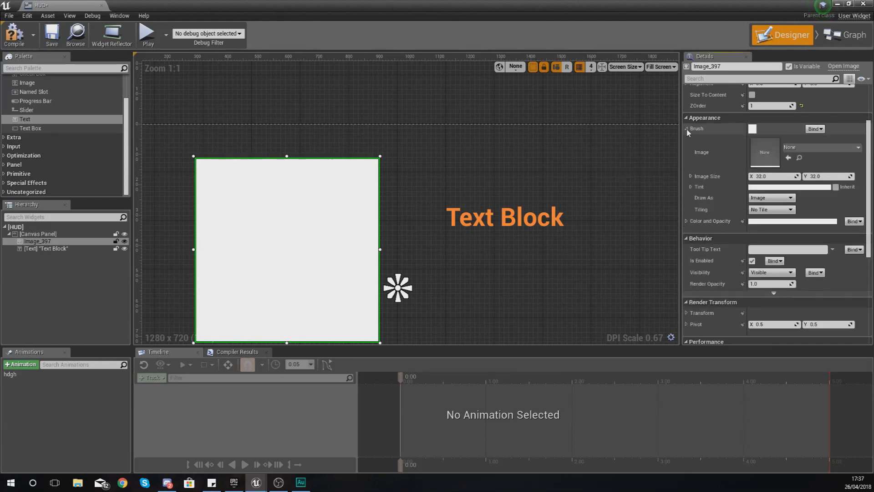
{"action": "left_click", "coordinate": [797, 148]}
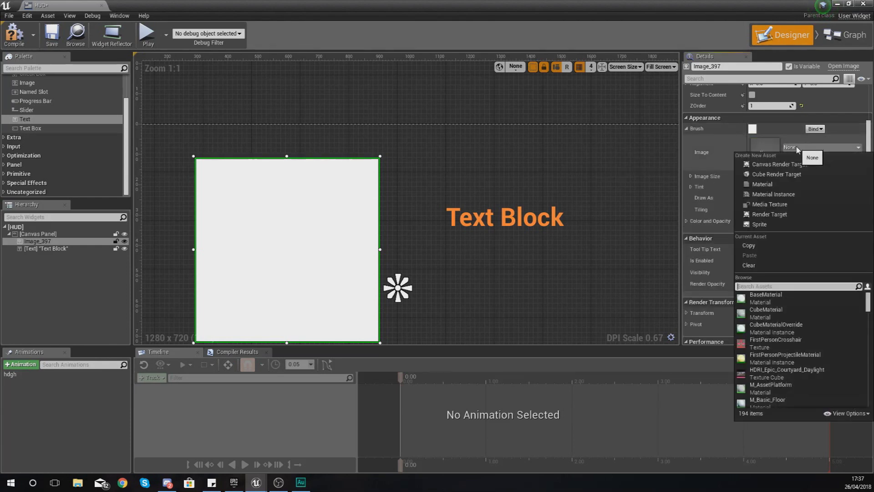
{"action": "left_click", "coordinate": [791, 149]}
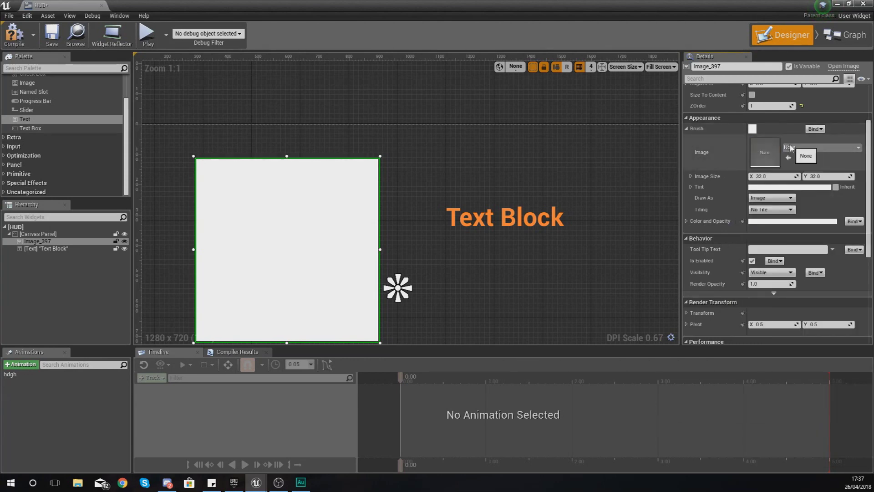
{"action": "left_click", "coordinate": [791, 148]}
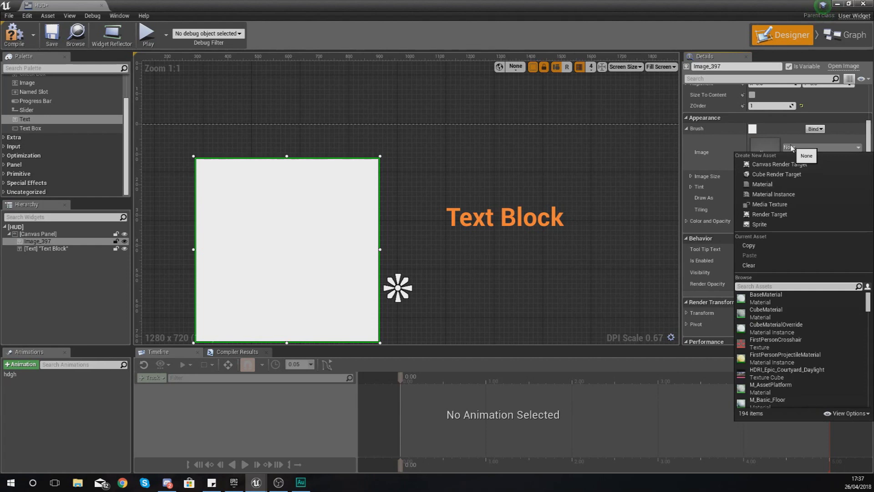
{"action": "type", "text": "d"}
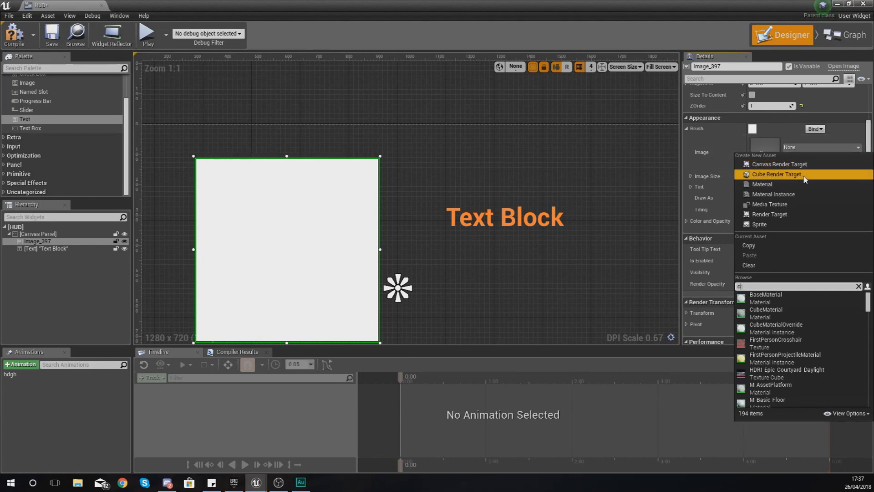
{"action": "type", "text": "rosshair"}
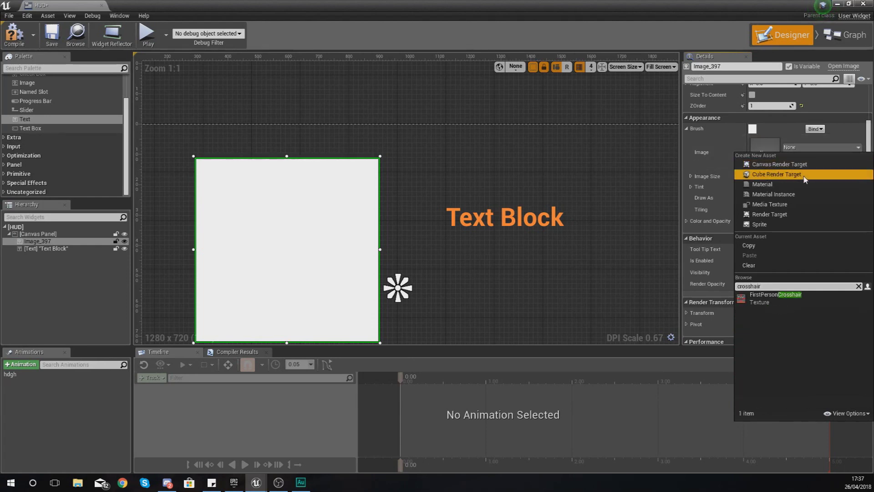
{"action": "left_click", "coordinate": [767, 297]}
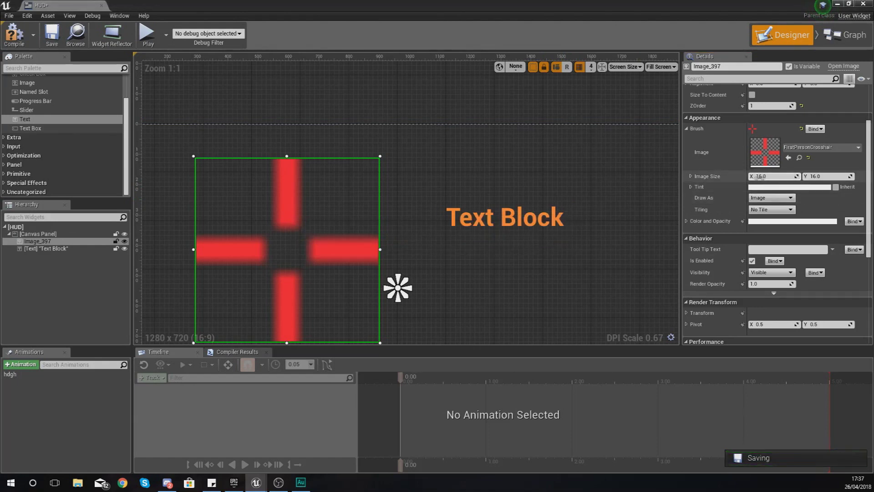
Step: Try a brush Image Size X of about 70.67 on the crosshair image and restore it to 16
{"action": "scroll", "coordinate": [756, 189], "scroll_direction": "up", "scroll_amount": 3}
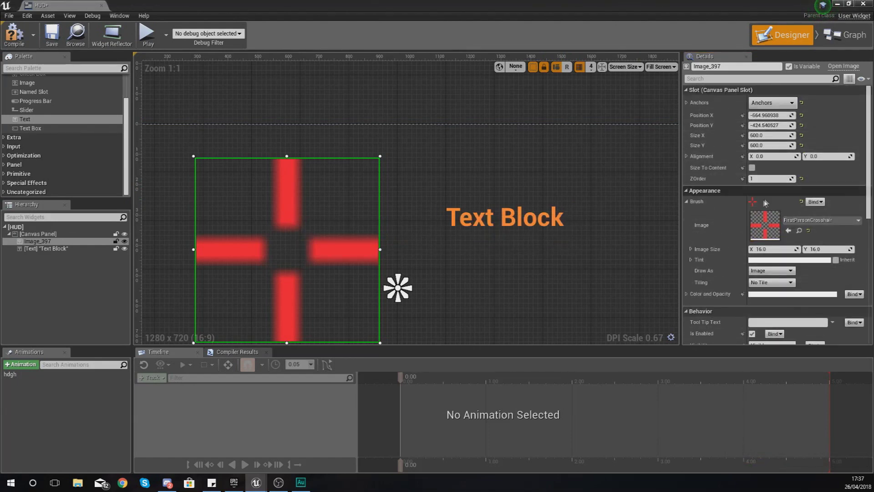
{"action": "scroll", "coordinate": [751, 191], "scroll_direction": "down", "scroll_amount": 2}
{"action": "left_click", "coordinate": [691, 192]}
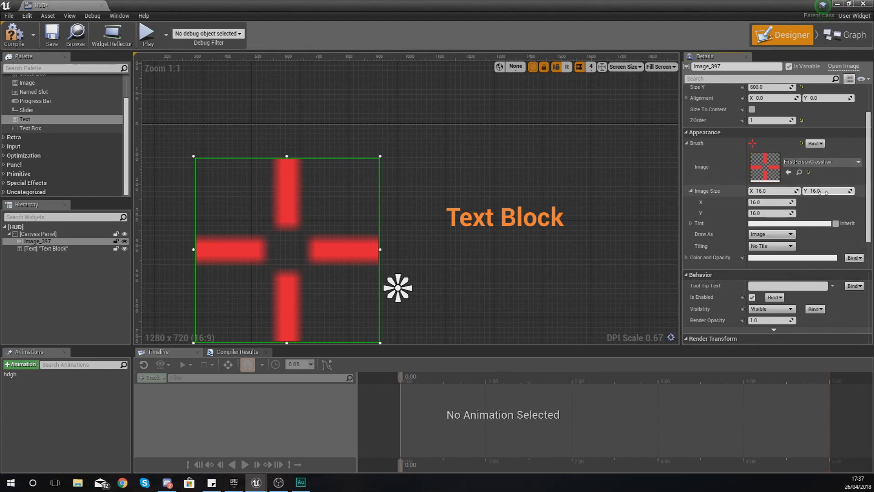
{"action": "left_click_drag", "start_coordinate": [774, 202], "coordinate": [799, 202]}
{"action": "left_click", "coordinate": [774, 202]}
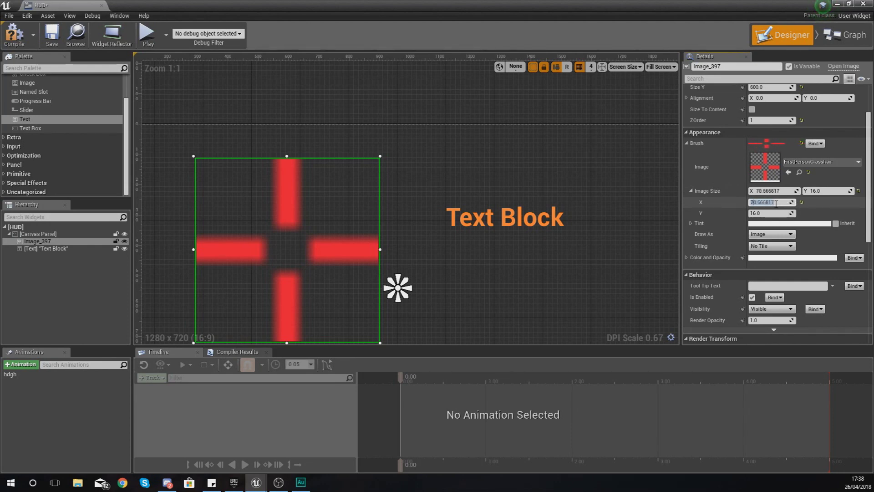
{"action": "type", "text": "16"}
{"action": "key", "text": "Return"}
Step: Examine the crosshair image's slot, appearance and behavior settings and the layout of the whole HUD canvas
{"action": "scroll", "coordinate": [737, 136], "scroll_direction": "up", "scroll_amount": 2}
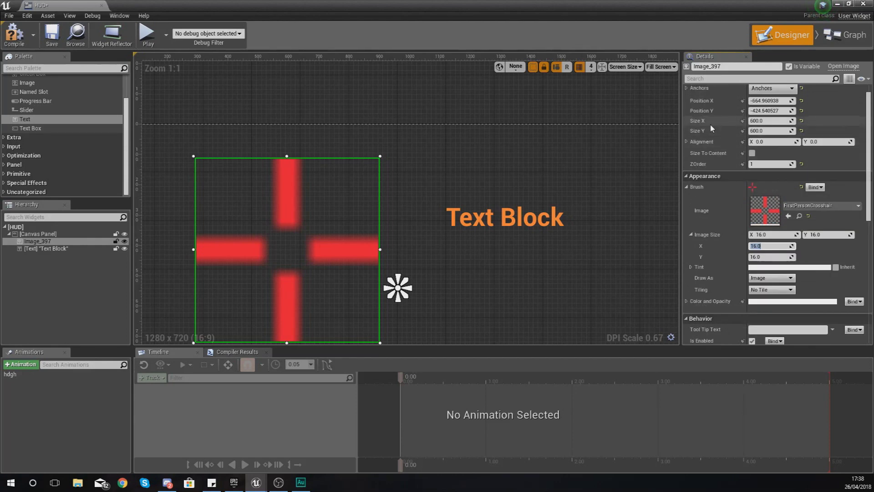
{"action": "scroll", "coordinate": [856, 150], "scroll_direction": "up", "scroll_amount": 1}
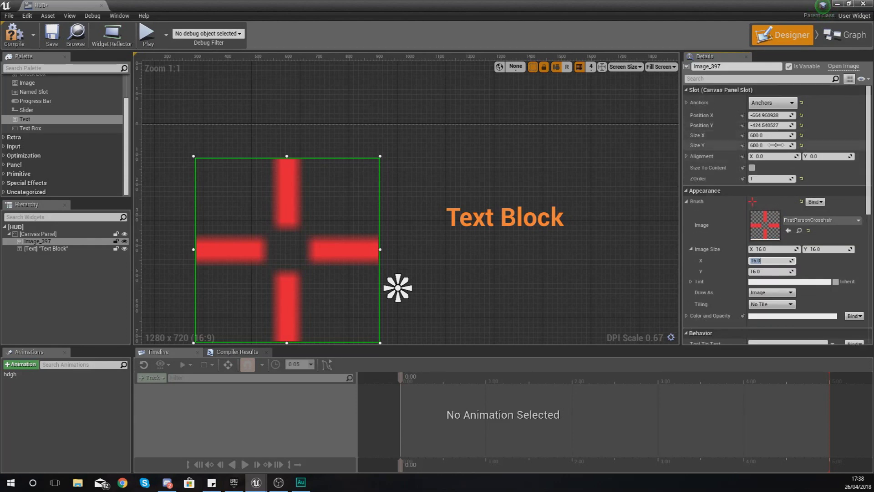
{"action": "scroll", "coordinate": [856, 155], "scroll_direction": "down", "scroll_amount": 4}
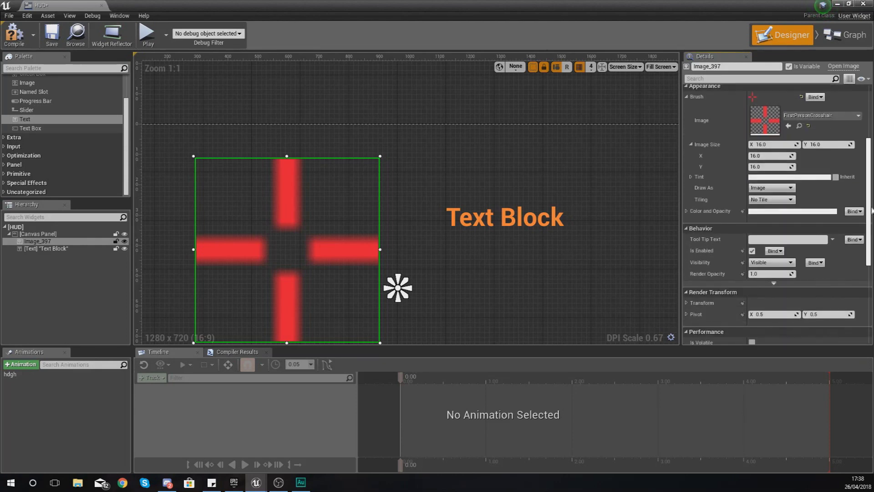
{"action": "scroll", "coordinate": [774, 182], "scroll_direction": "up", "scroll_amount": 4}
{"action": "scroll", "coordinate": [503, 324], "scroll_direction": "down", "scroll_amount": 6}
{"action": "scroll", "coordinate": [441, 240], "scroll_direction": "up", "scroll_amount": 5}
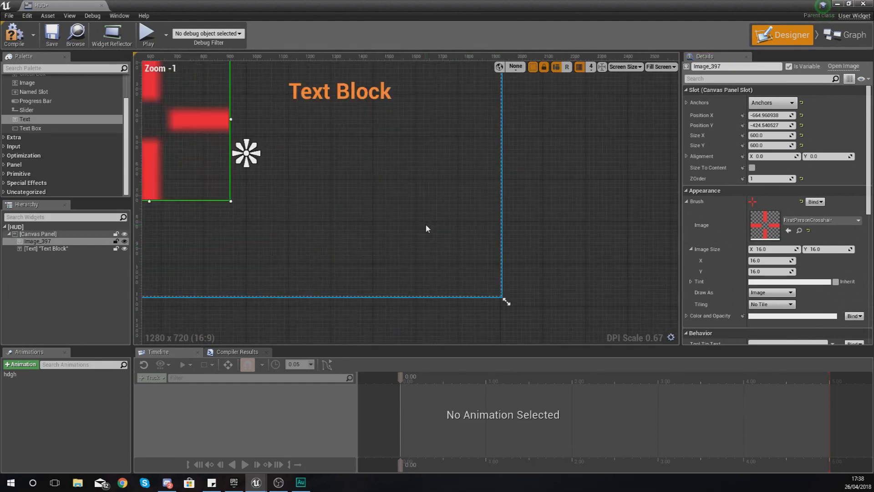
{"action": "right_click_drag", "start_coordinate": [425, 229], "coordinate": [564, 260]}
{"action": "left_click", "coordinate": [375, 172]}
{"action": "left_click", "coordinate": [364, 160]}
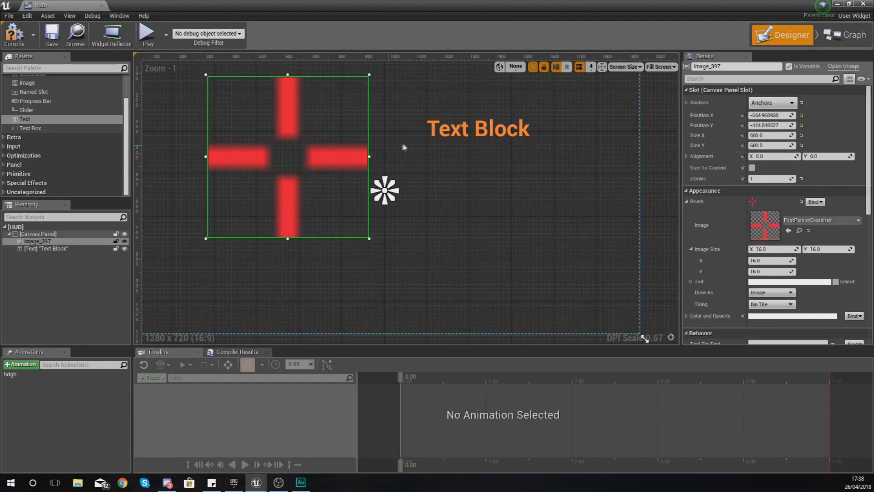
{"action": "left_click", "coordinate": [406, 146]}
{"action": "left_click", "coordinate": [458, 132]}
{"action": "left_click", "coordinate": [445, 193]}
{"action": "mouse_move", "coordinate": [445, 193]}
{"action": "right_mouse_down"}
{"action": "mouse_move", "coordinate": [462, 203]}
{"action": "mouse_move", "coordinate": [454, 203]}
{"action": "right_mouse_up"}
{"action": "scroll", "coordinate": [462, 203], "scroll_direction": "down", "scroll_amount": 2}
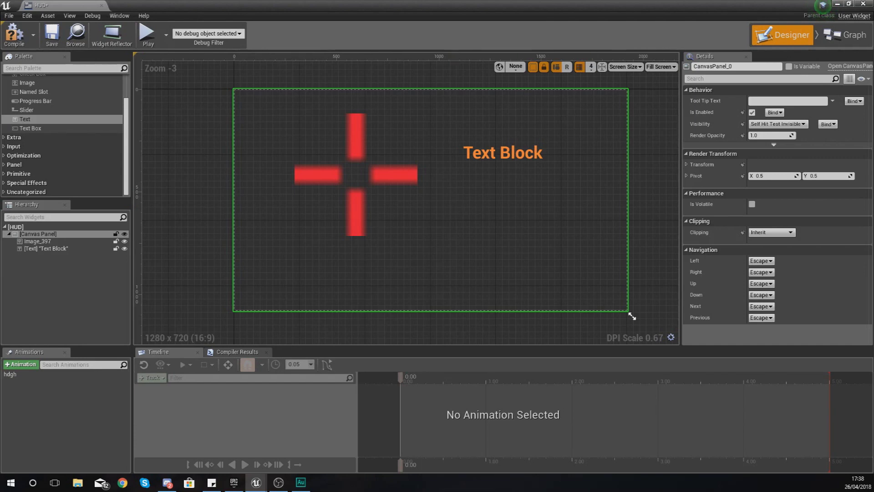
{"action": "key", "text": "alt+Tab"}
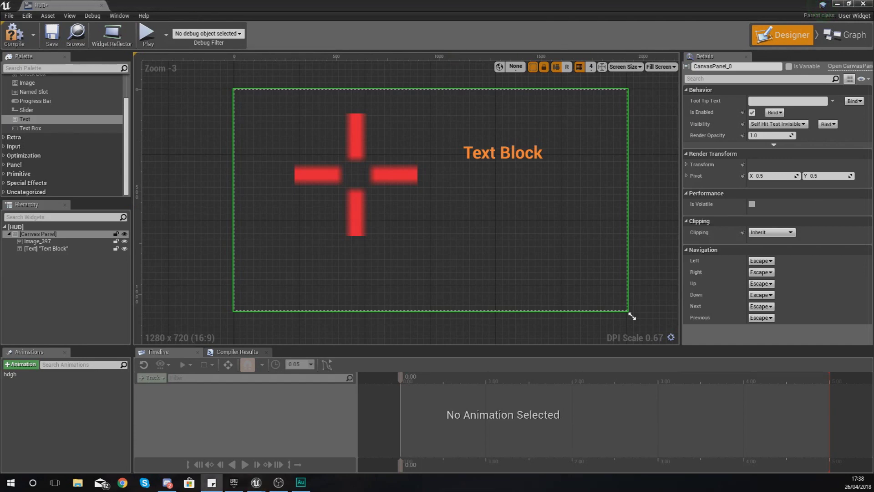